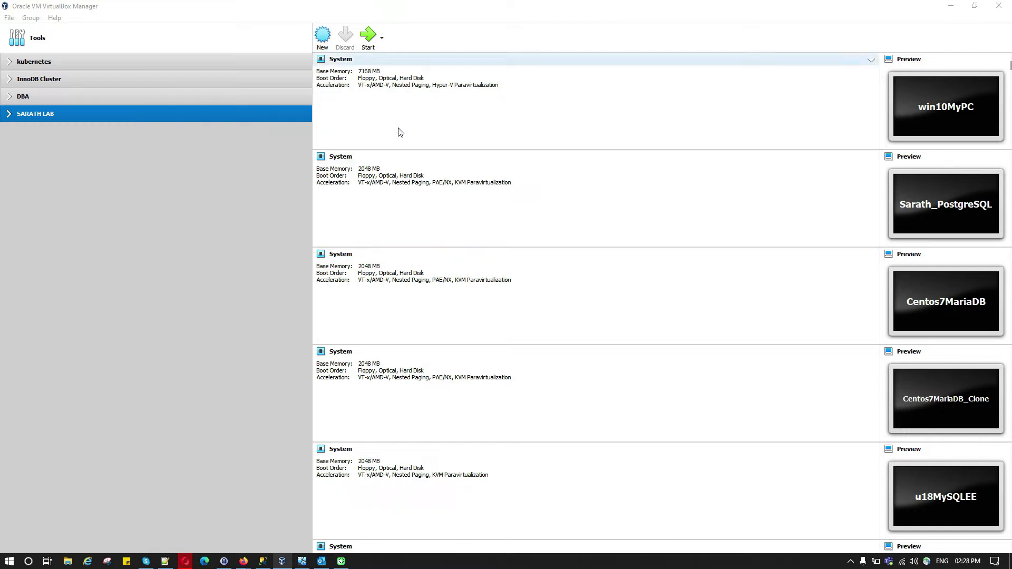
# Start a new virtual machine named centos7-mysql5.7 with type Linux, version Red Hat (64-bit).
pyautogui.click(323, 37)
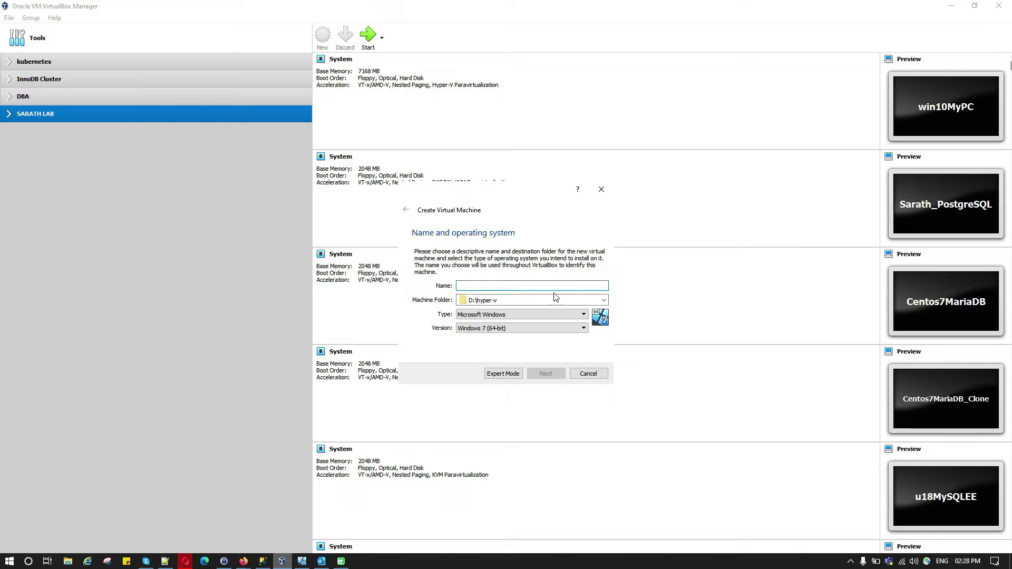
pyautogui.write('cen')
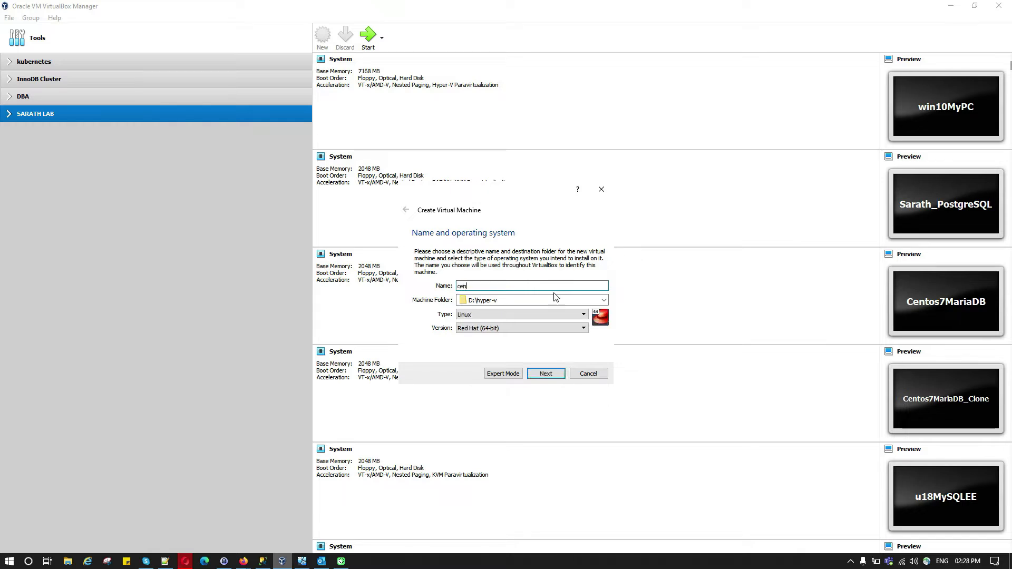
pyautogui.write('tos')
pyautogui.write('mysql5.7')
# Set the new machine's memory size to 3048 MB.
pyautogui.click(547, 375)
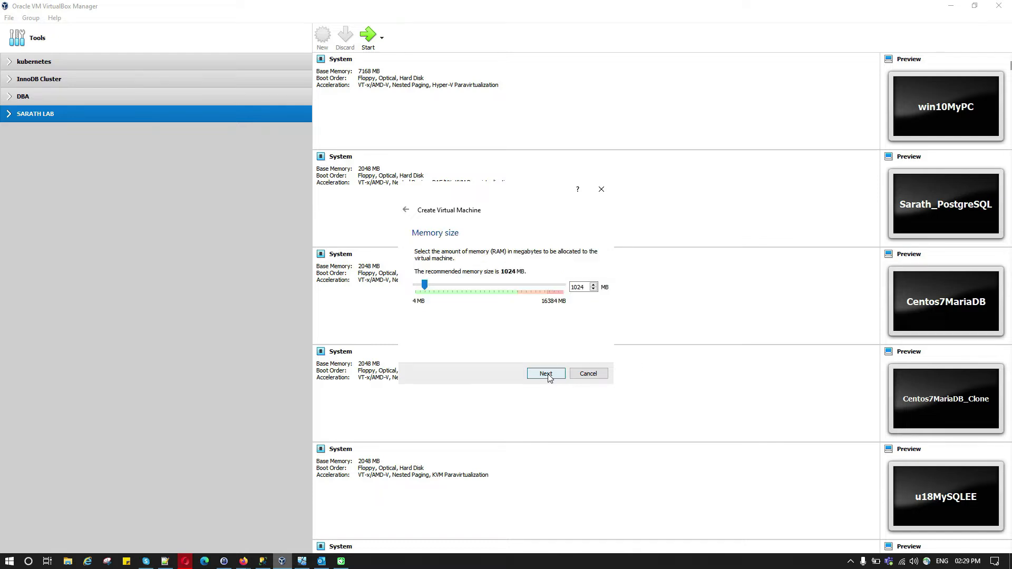
pyautogui.moveTo(585, 288); pyautogui.dragTo(570, 288)
pyautogui.write('3048')
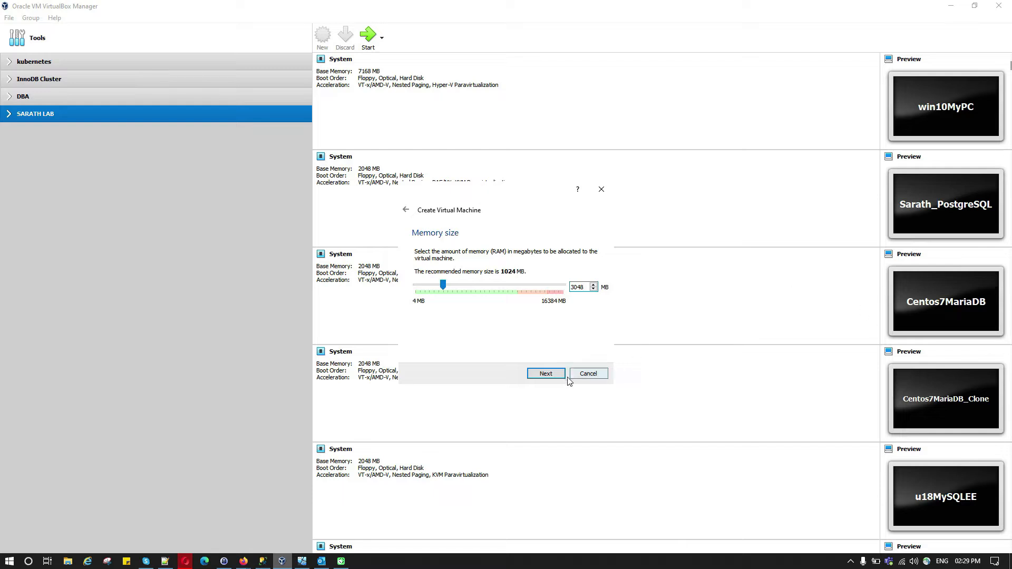
pyautogui.click(547, 374)
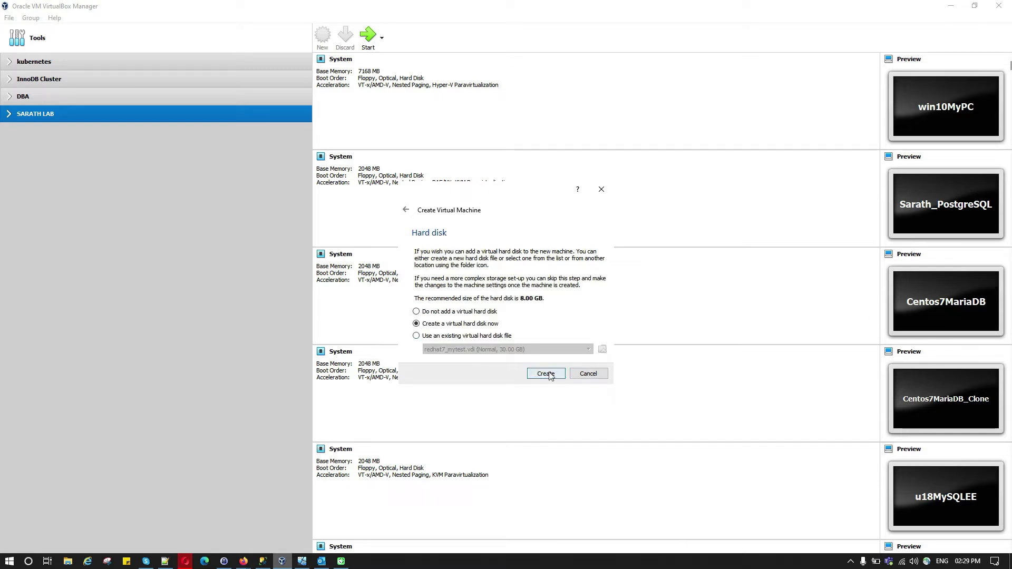
# Create a dynamically allocated 30 GB VDI hard disk and finish the centos7-mysql5.7 machine.
pyautogui.click(554, 376)
pyautogui.click(558, 390)
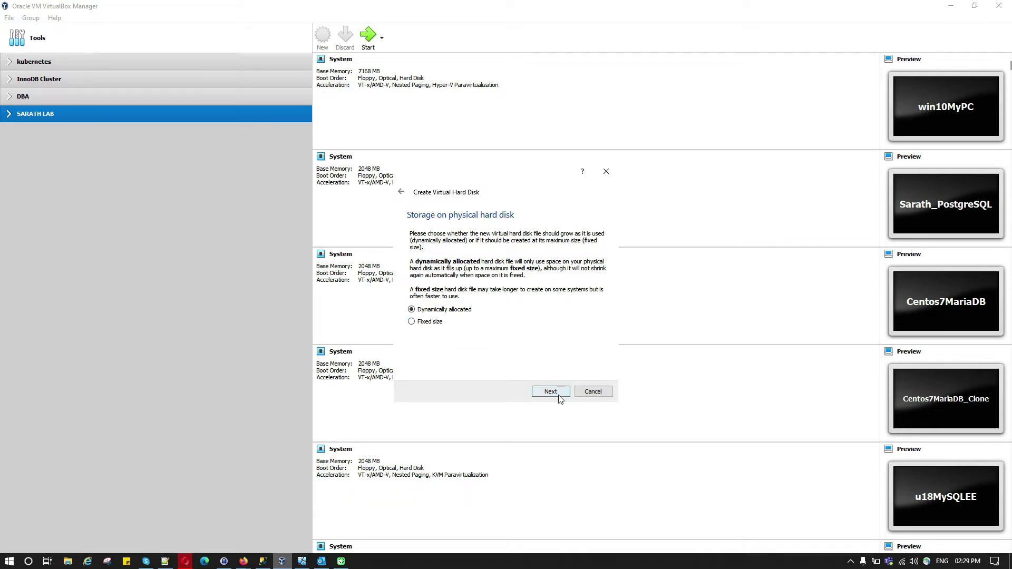
pyautogui.click(559, 393)
pyautogui.click(590, 290)
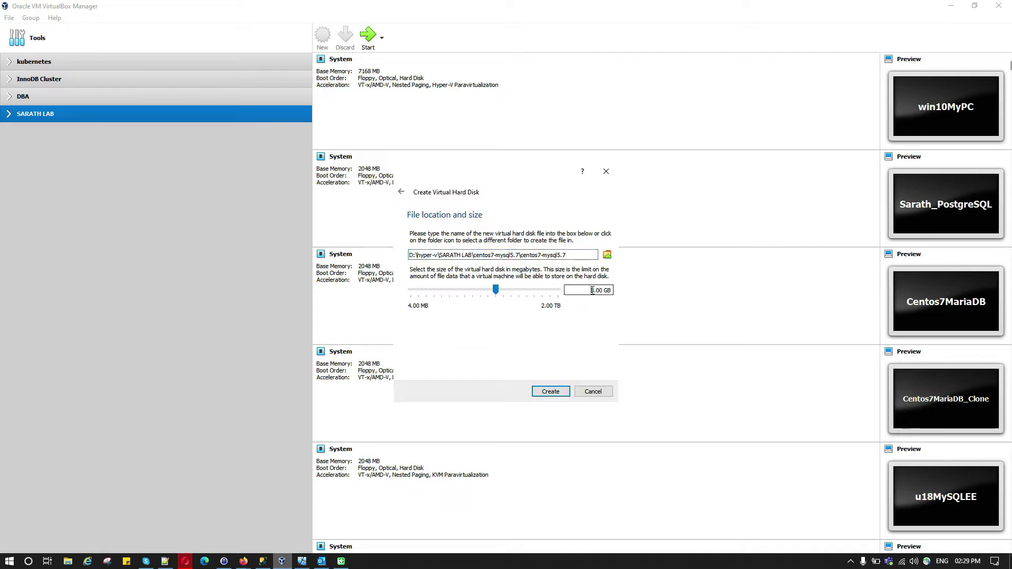
pyautogui.doubleClick(590, 291)
pyautogui.write('30')
pyautogui.click(556, 395)
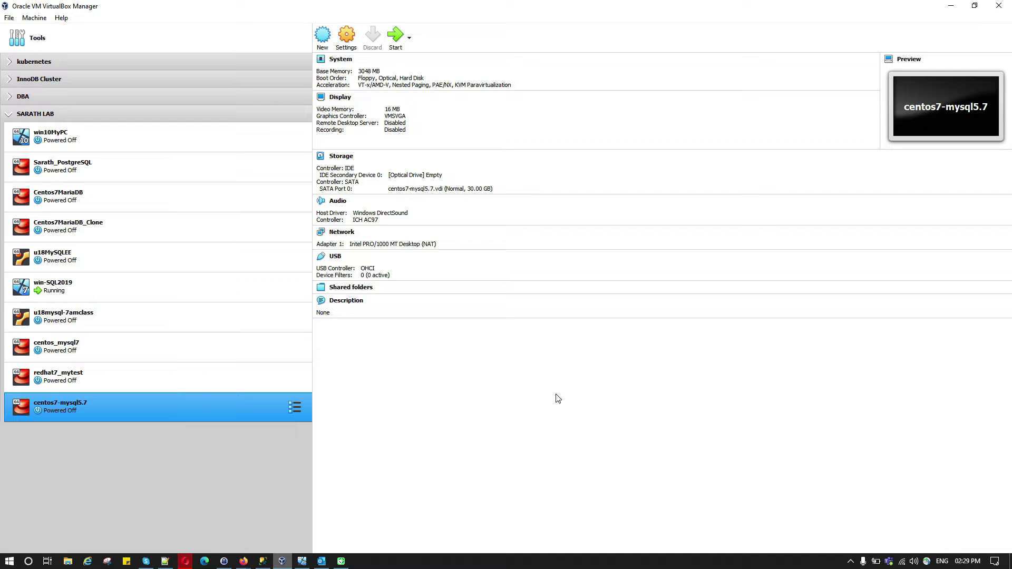
# Enable Adapter 2 as a Host-only Adapter with Promiscuous Mode set to Allow All.
pyautogui.click(350, 234)
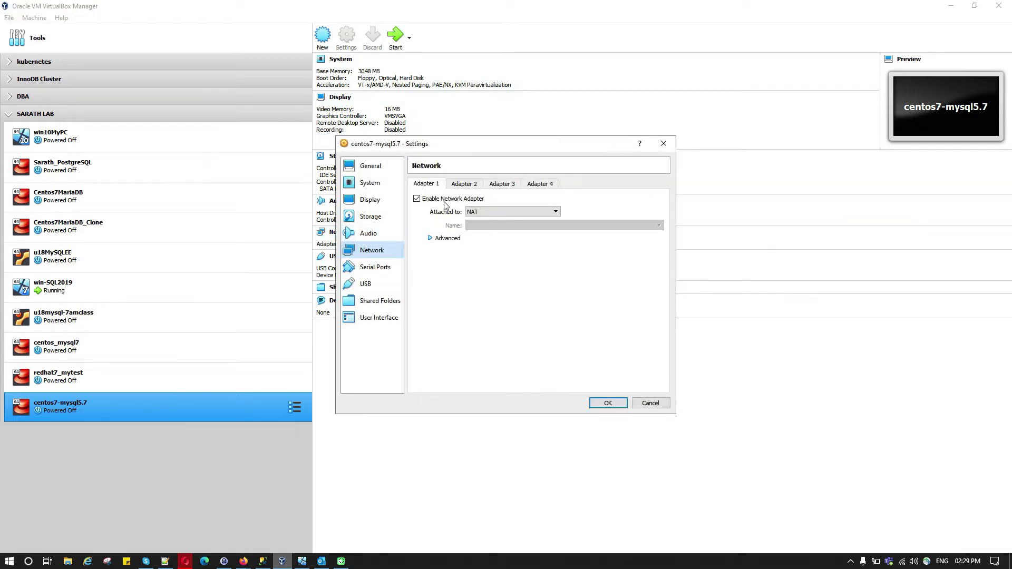
pyautogui.click(430, 244)
pyautogui.click(464, 183)
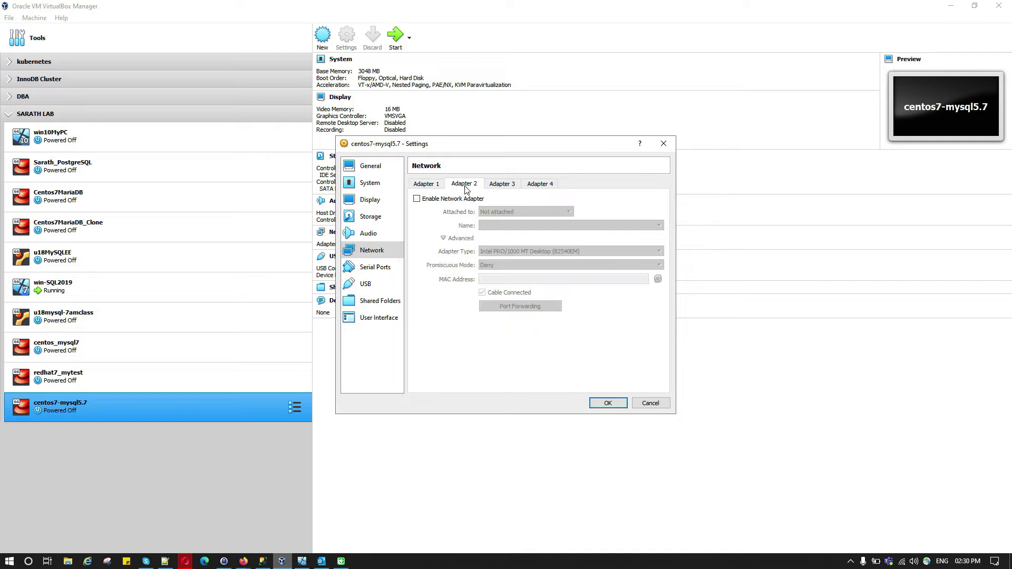
pyautogui.click(519, 217)
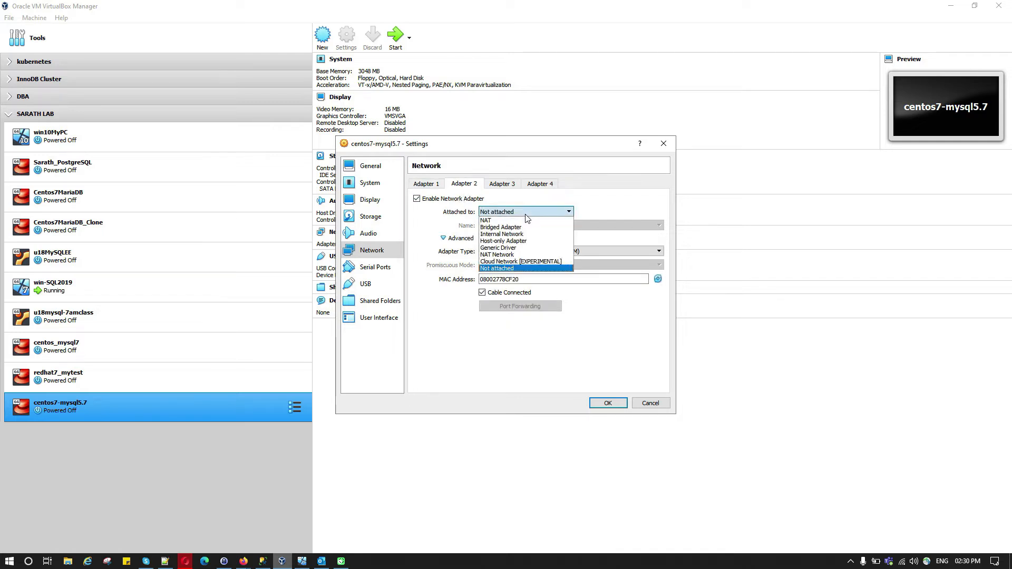
pyautogui.click(530, 247)
pyautogui.click(534, 265)
pyautogui.click(532, 288)
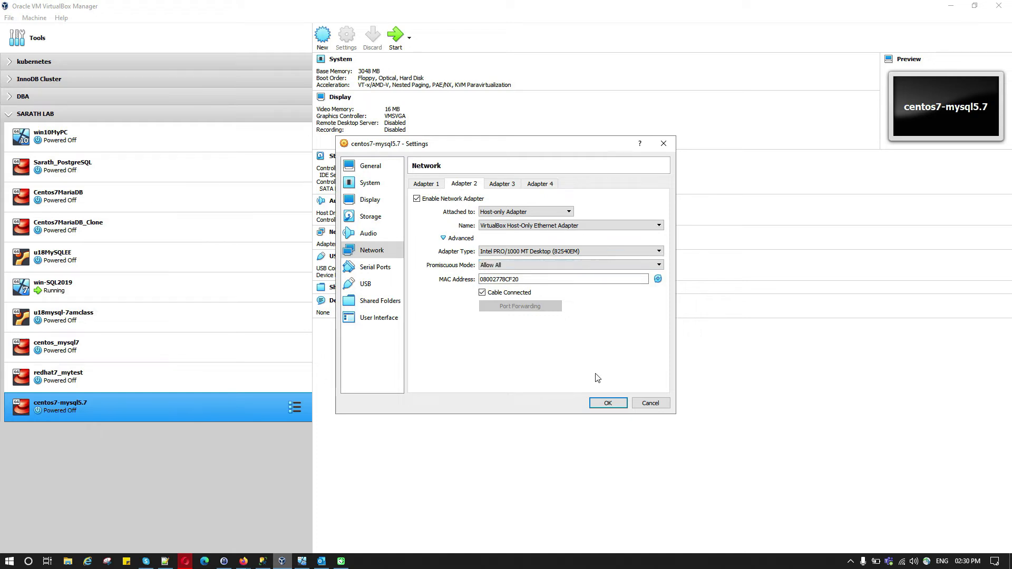
pyautogui.click(607, 404)
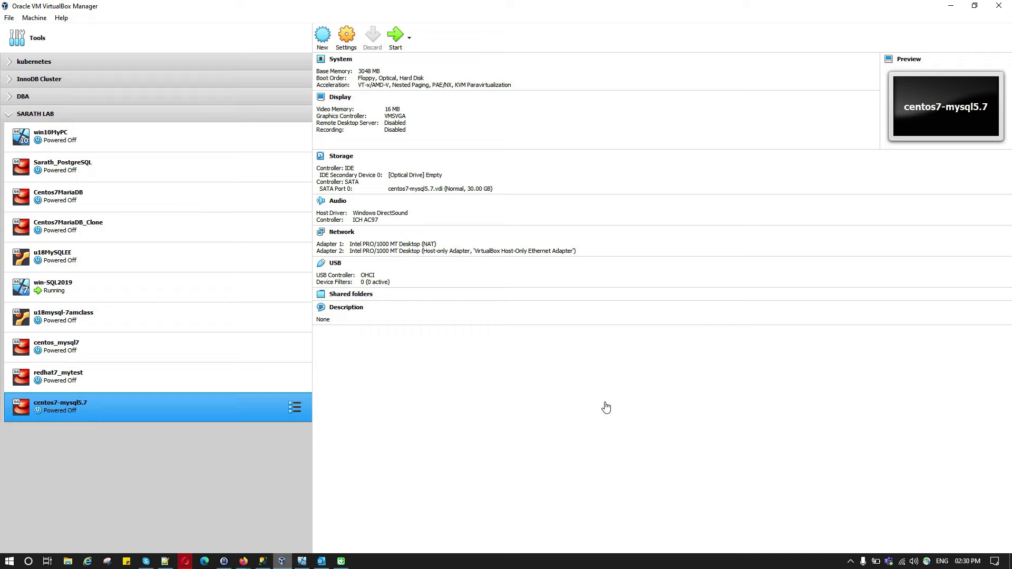
# Insert CentOS-7-x86_64-DVD-1908.iso into the empty optical drive and start the VM.
pyautogui.click(347, 158)
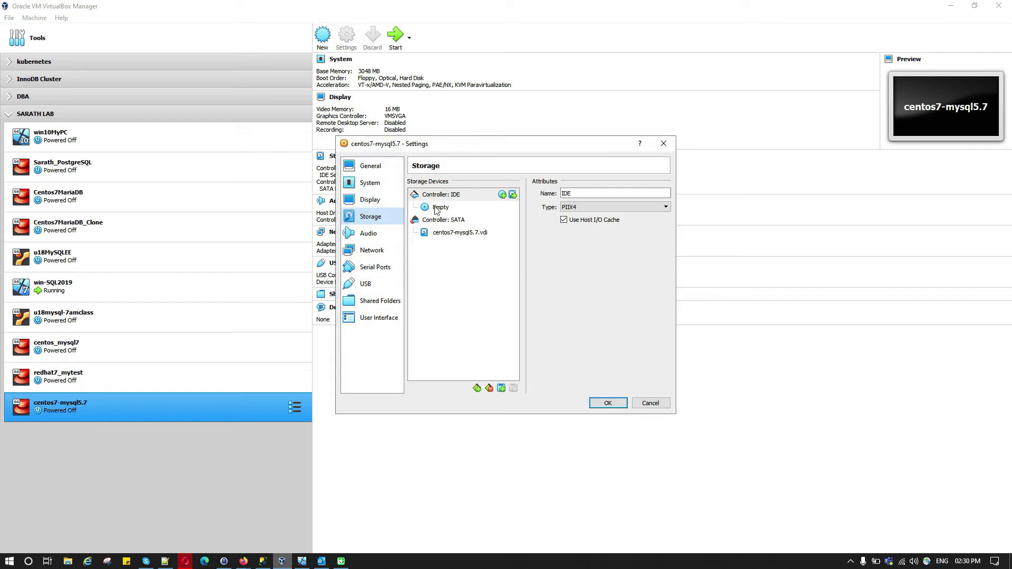
pyautogui.click(437, 208)
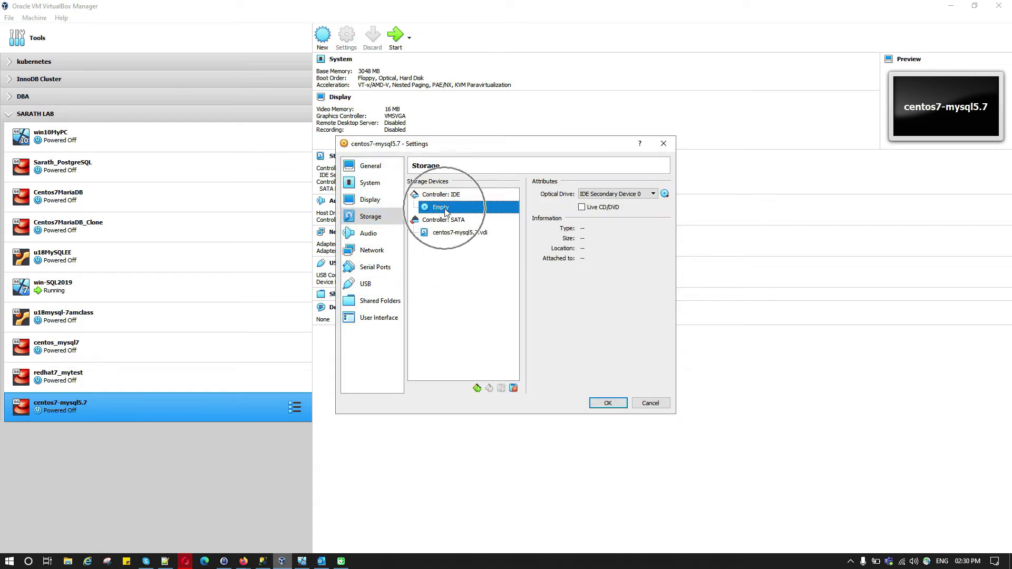
pyautogui.click(665, 193)
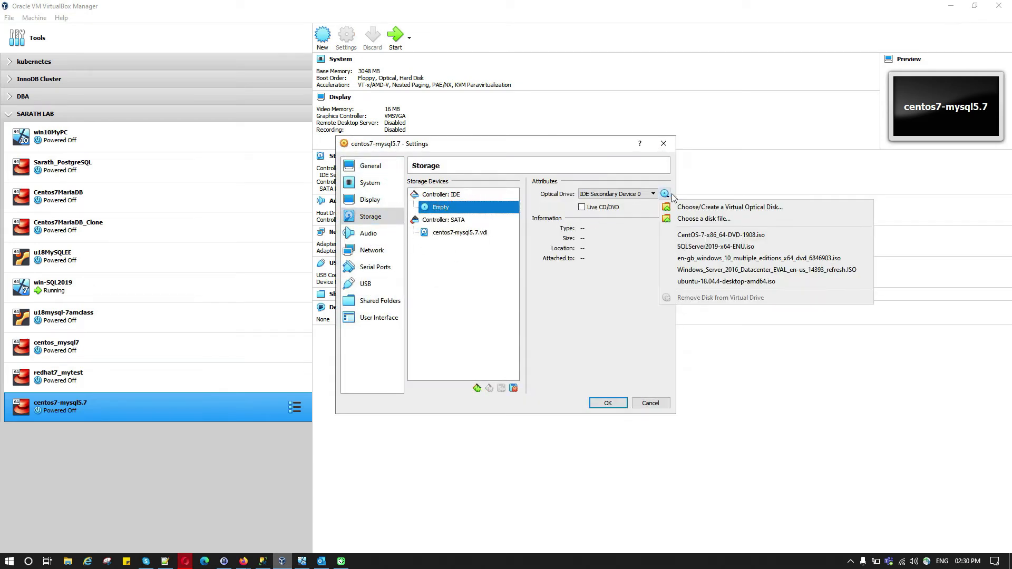
pyautogui.click(728, 235)
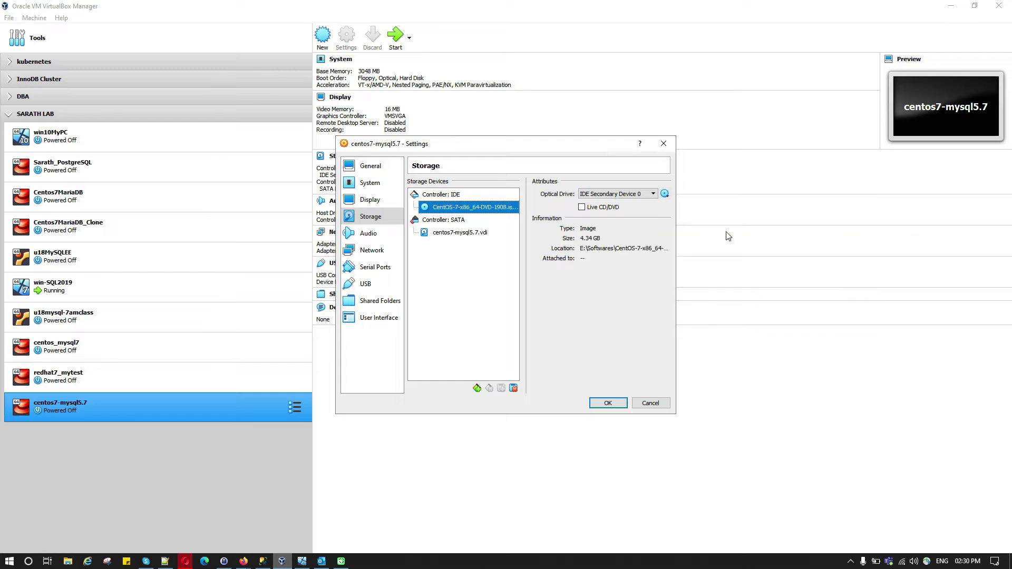
pyautogui.click(608, 404)
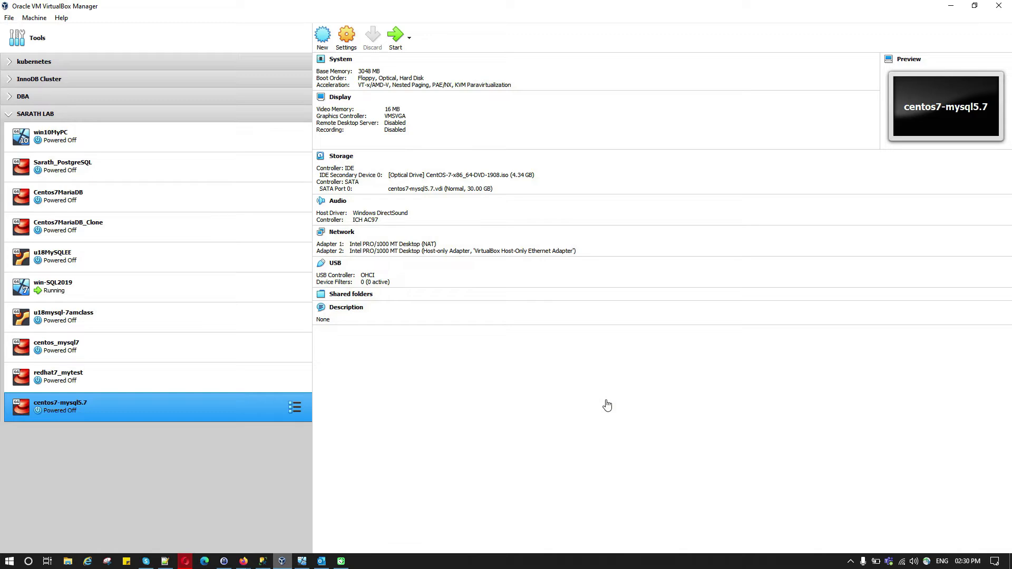
pyautogui.click(395, 41)
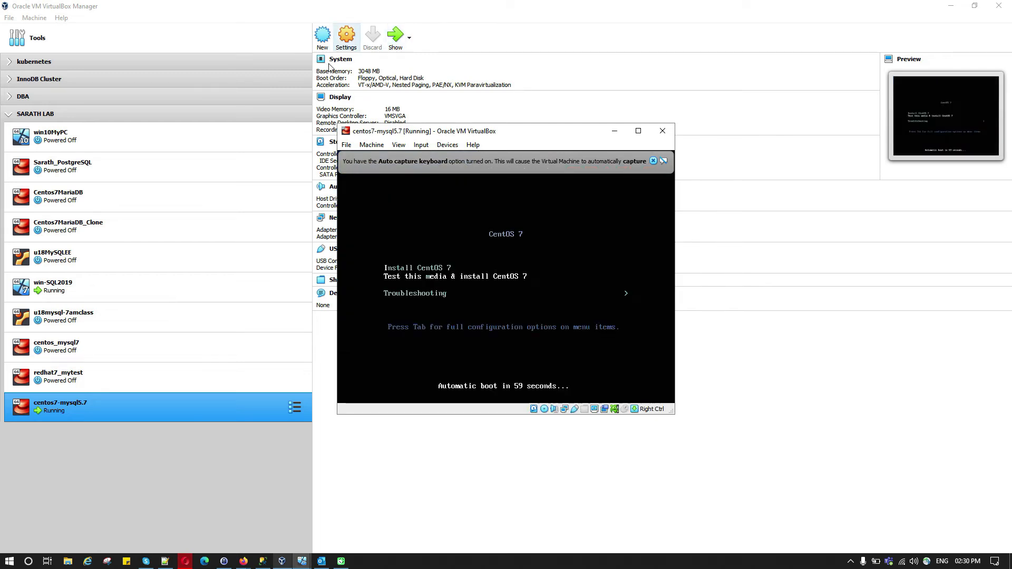
# Boot Install CentOS 7 from the boot menu and abort the media check.
pyautogui.press('Return')
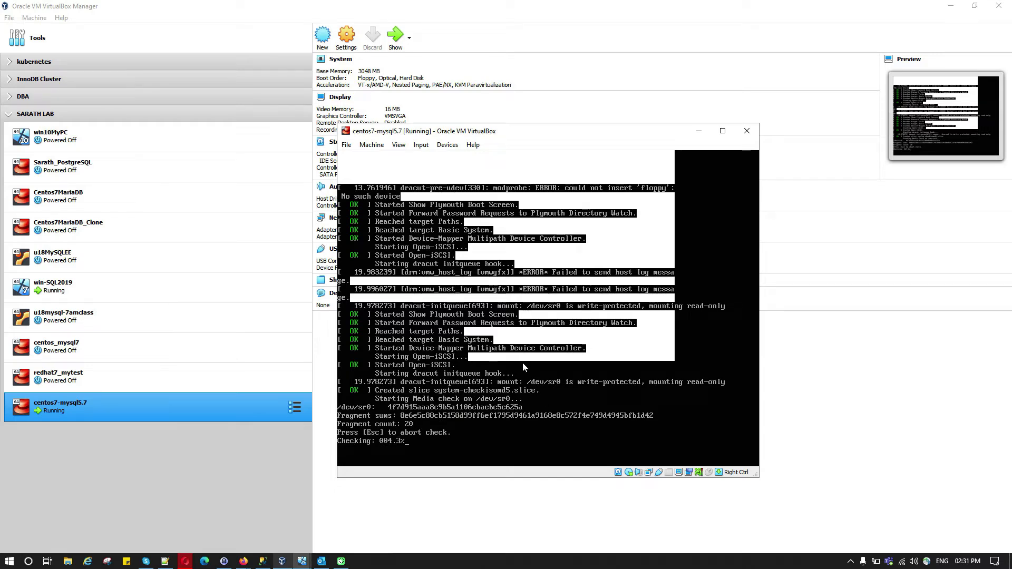
pyautogui.press('Escape')
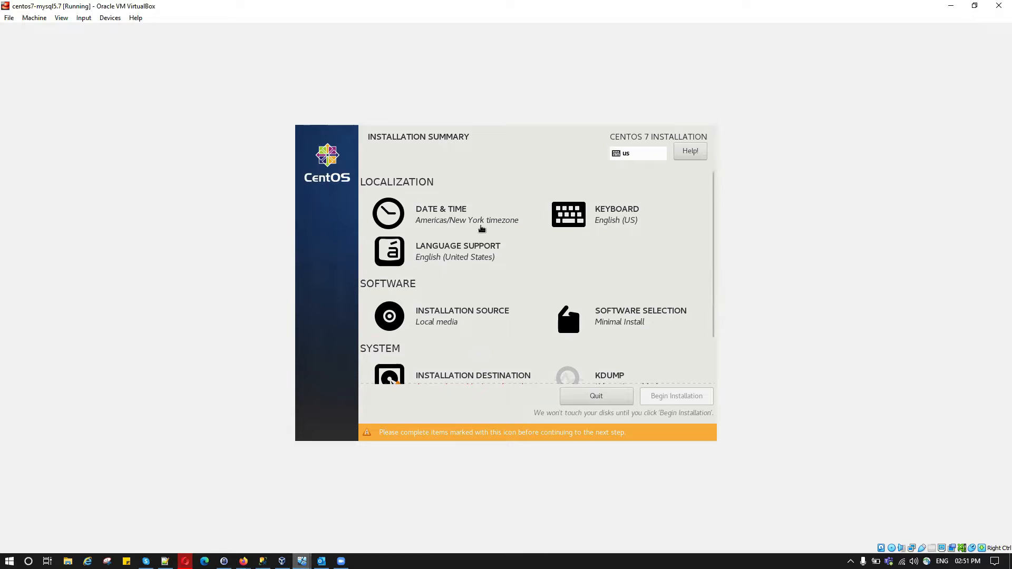
# Set the timezone to Asia/Kolkata with an AM/PM clock format.
pyautogui.click(458, 221)
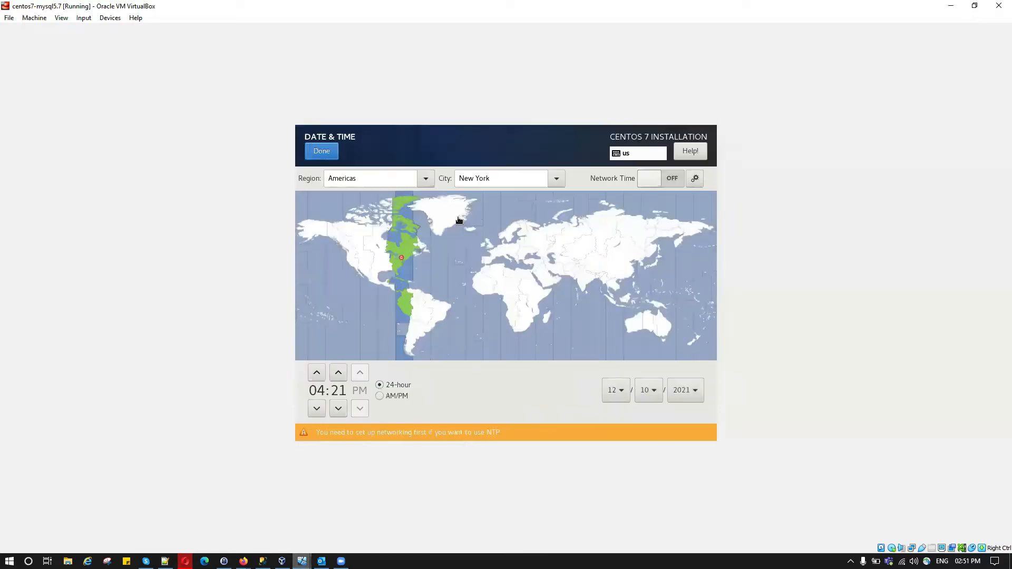
pyautogui.click(590, 293)
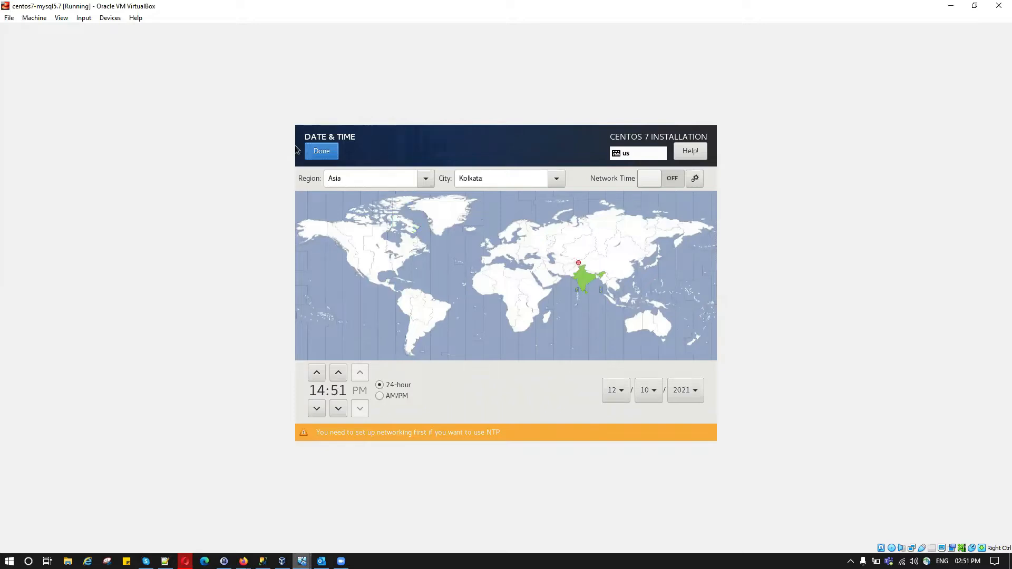
pyautogui.click(380, 398)
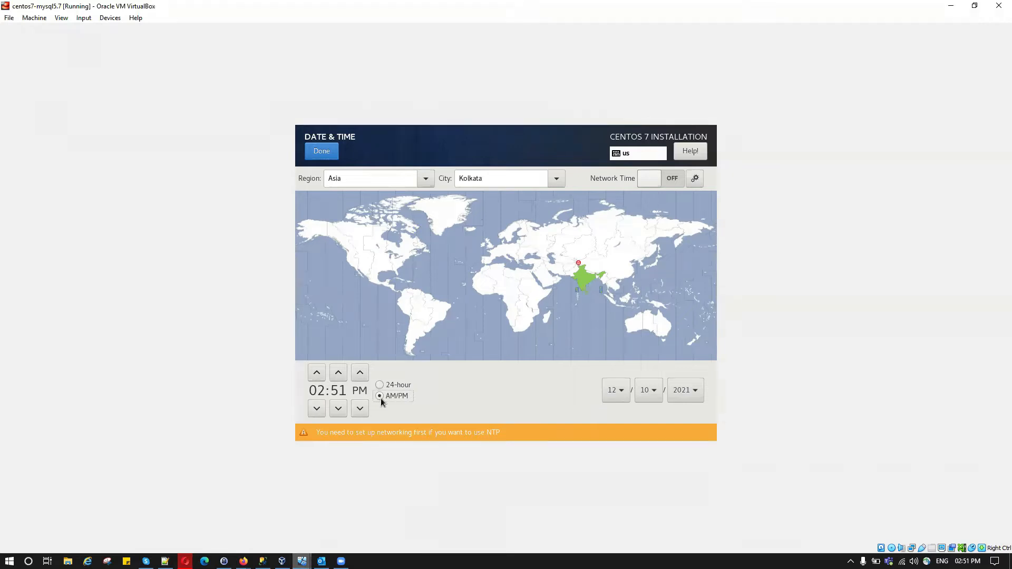
pyautogui.click(320, 153)
# Review keyboard layout, language support and installation source, keeping their defaults.
pyautogui.click(648, 226)
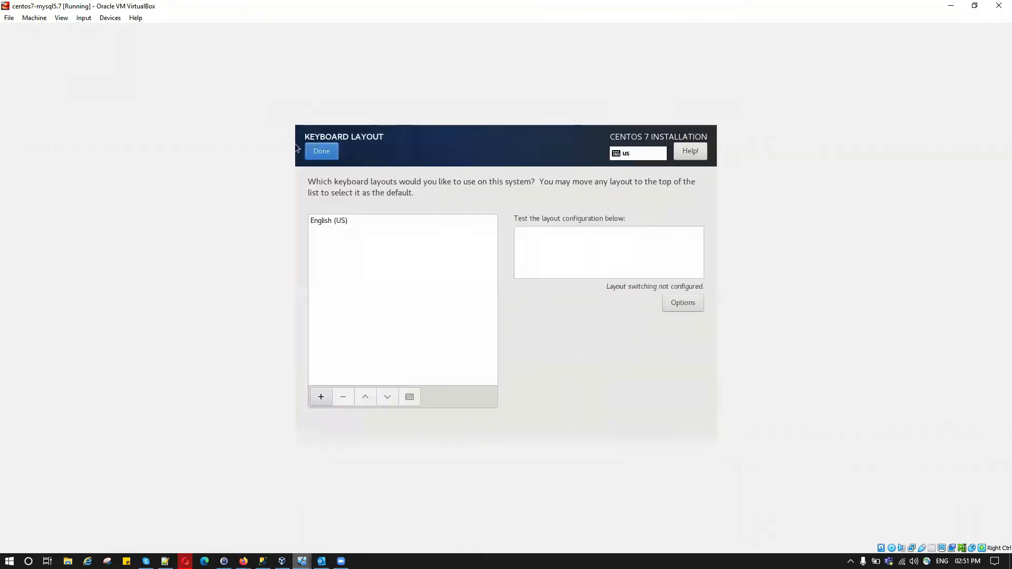
pyautogui.click(314, 153)
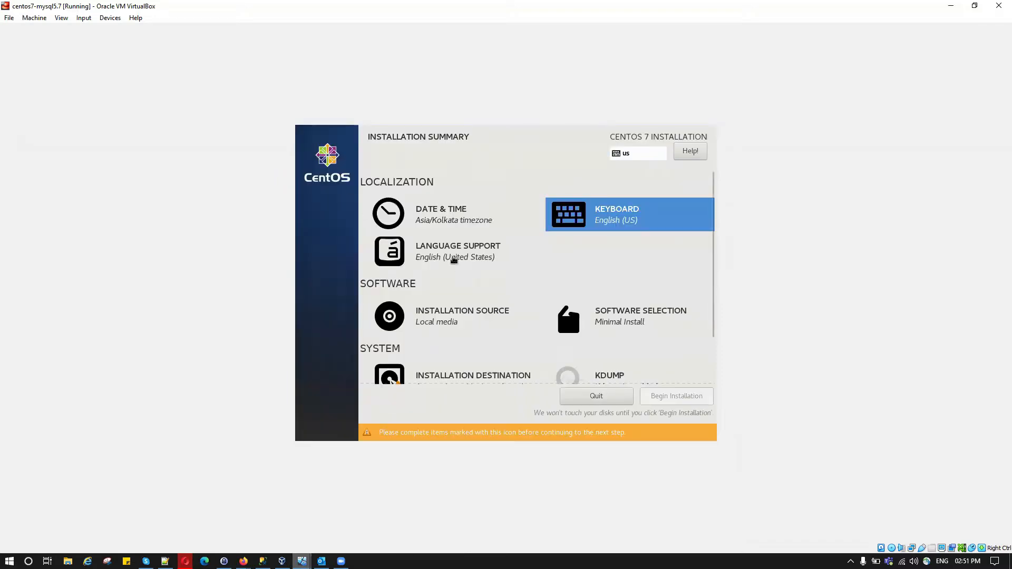
pyautogui.click(451, 260)
pyautogui.click(308, 152)
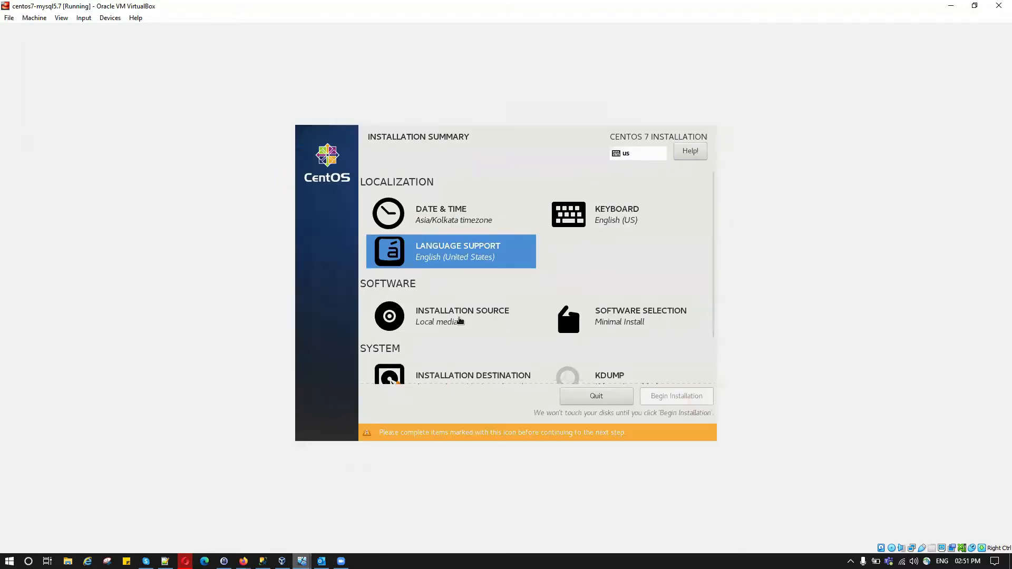
pyautogui.click(464, 324)
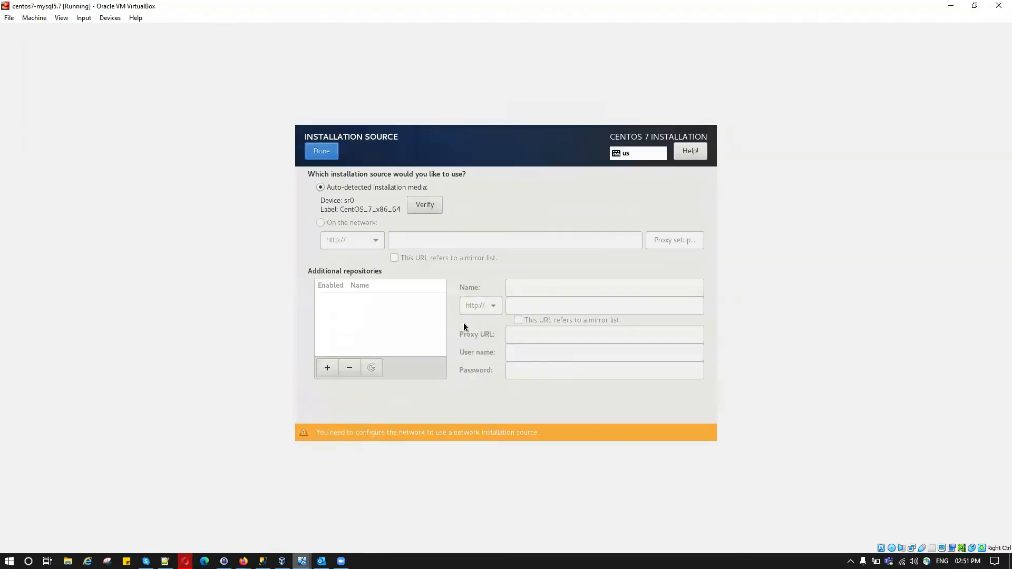
pyautogui.click(323, 152)
# Choose Server with GUI as the software base environment.
pyautogui.click(647, 325)
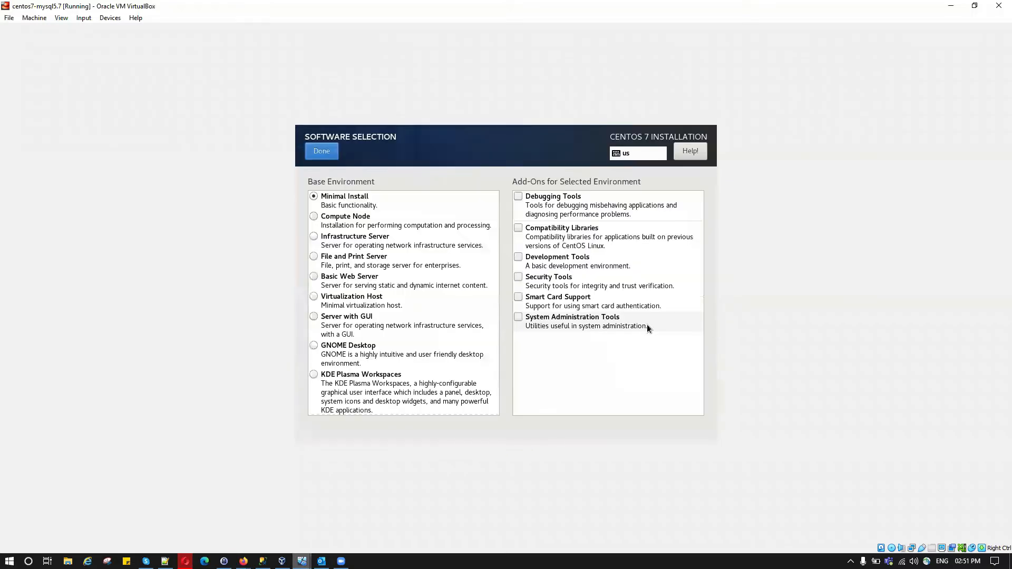
pyautogui.click(341, 317)
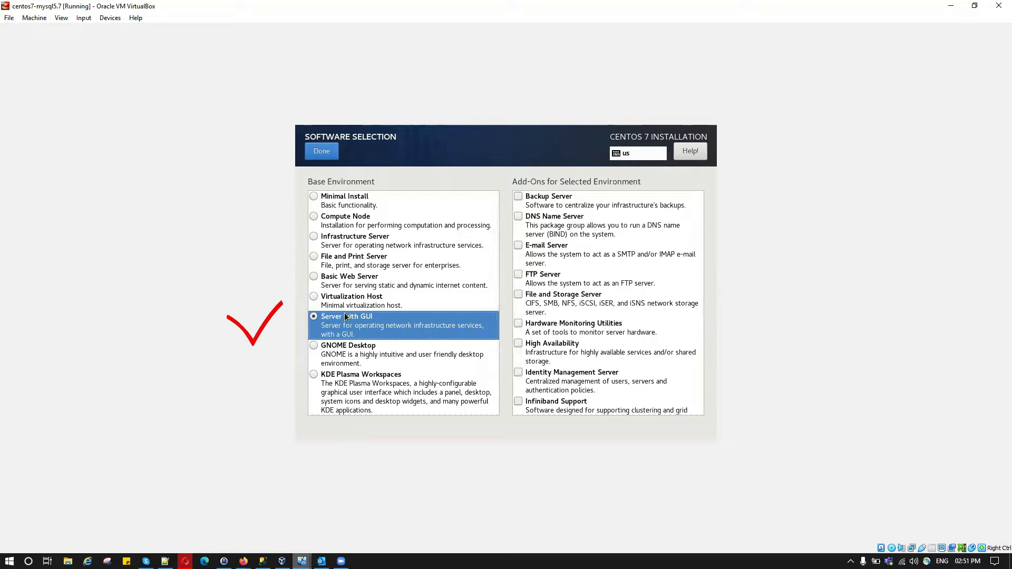
pyautogui.click(319, 149)
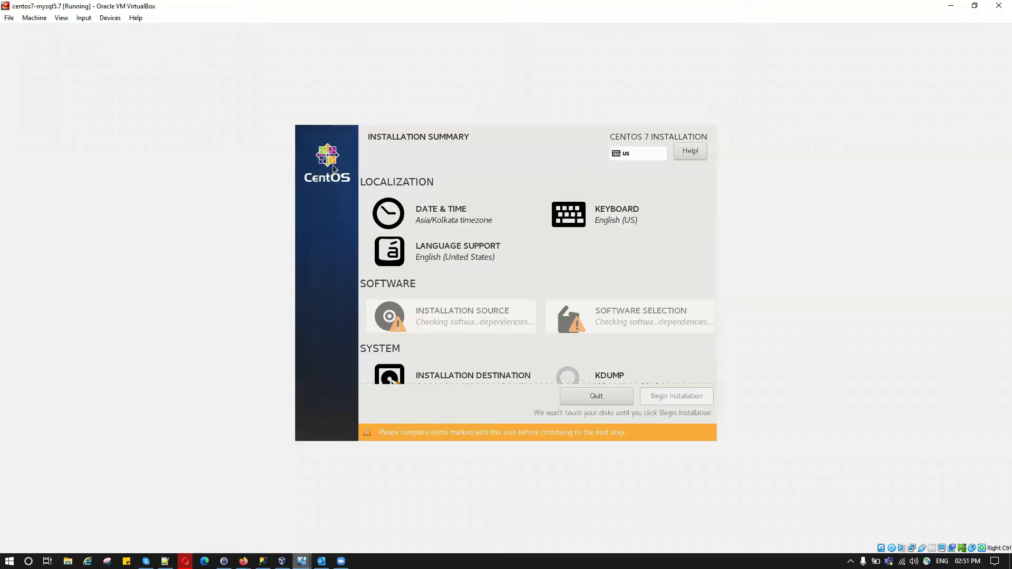
pyautogui.scroll(-1, 580, 340)
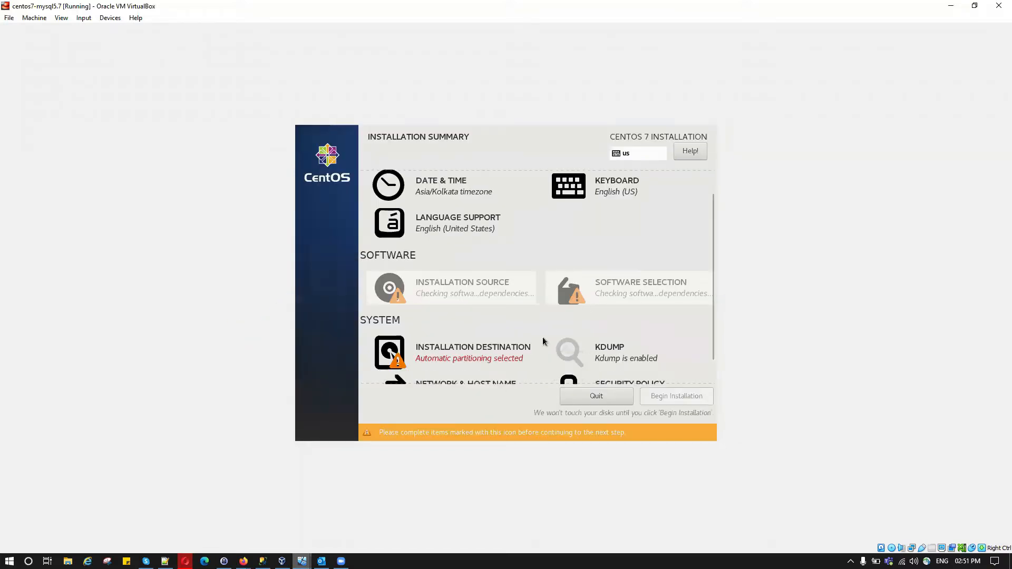
# Switch to manual partitioning and auto-create the default /boot, / and swap mount points.
pyautogui.click(509, 353)
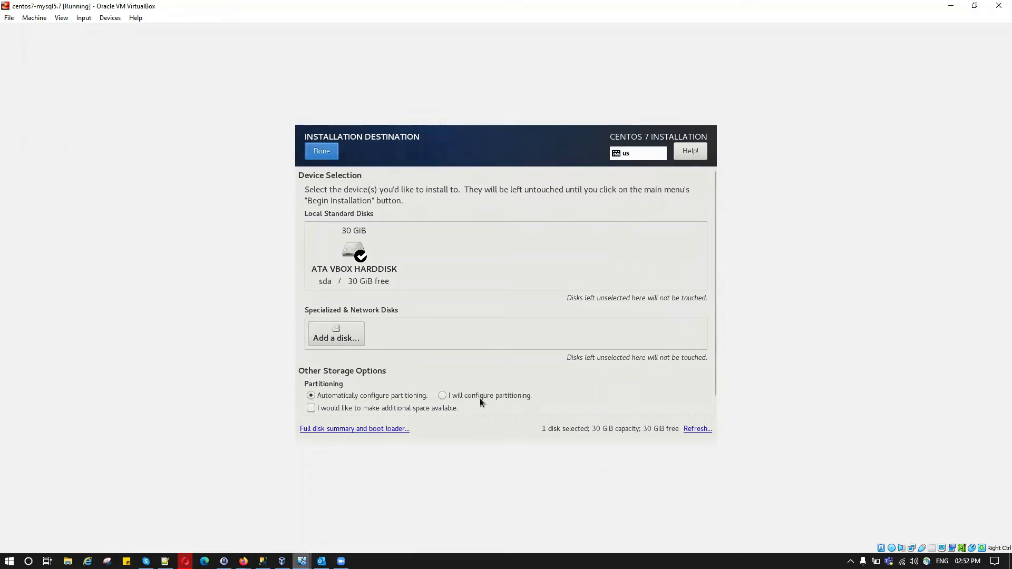
pyautogui.scroll(-1, 450, 395)
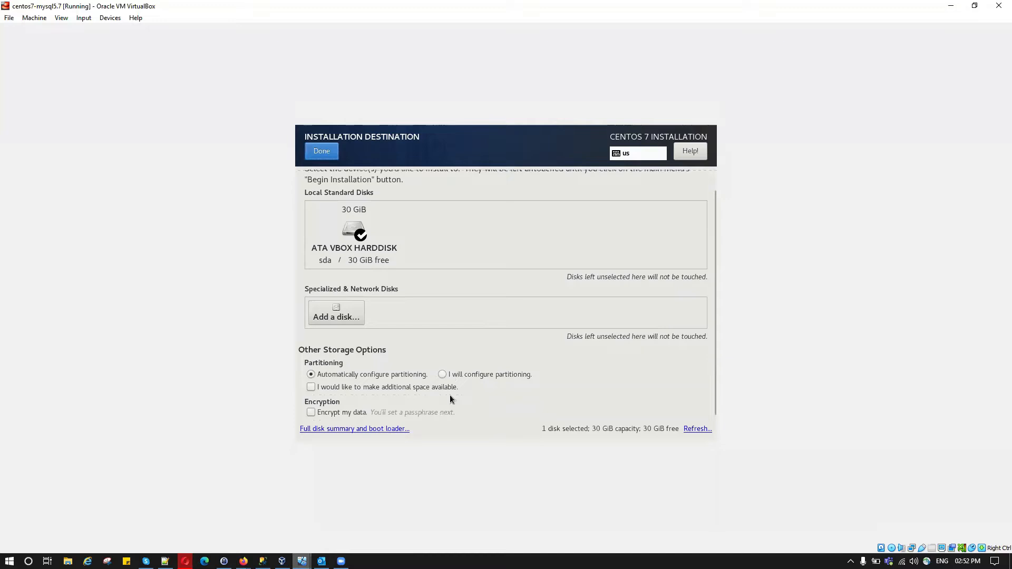
pyautogui.click(442, 375)
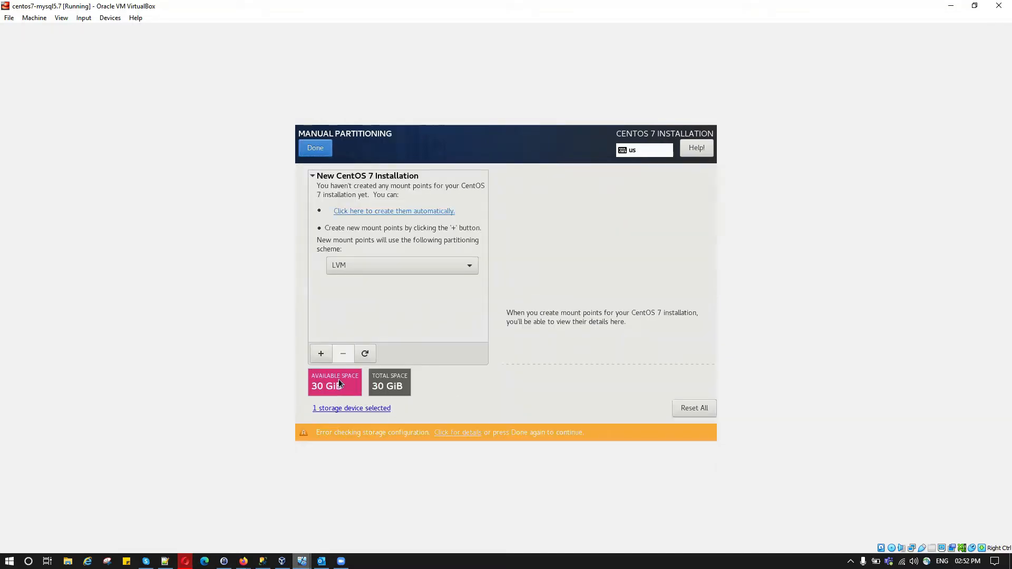
pyautogui.click(398, 210)
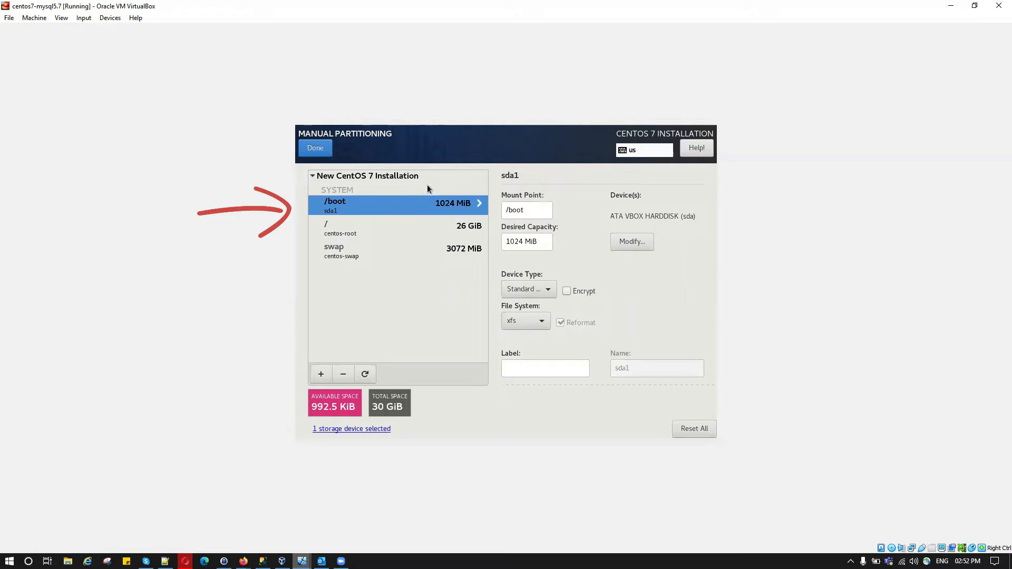
# Change the / root partition's desired capacity to 12 GB.
pyautogui.click(410, 237)
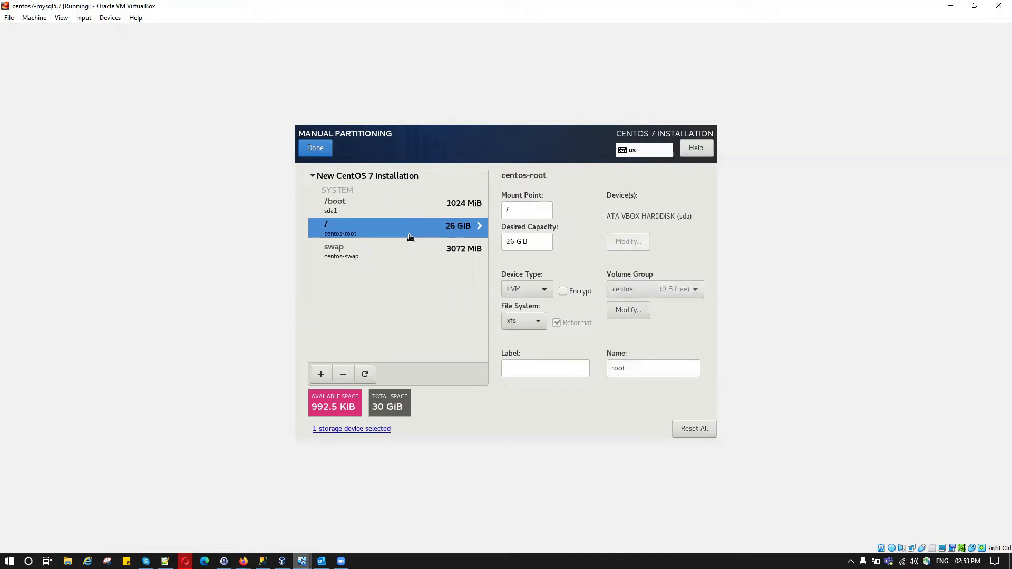
pyautogui.doubleClick(507, 243)
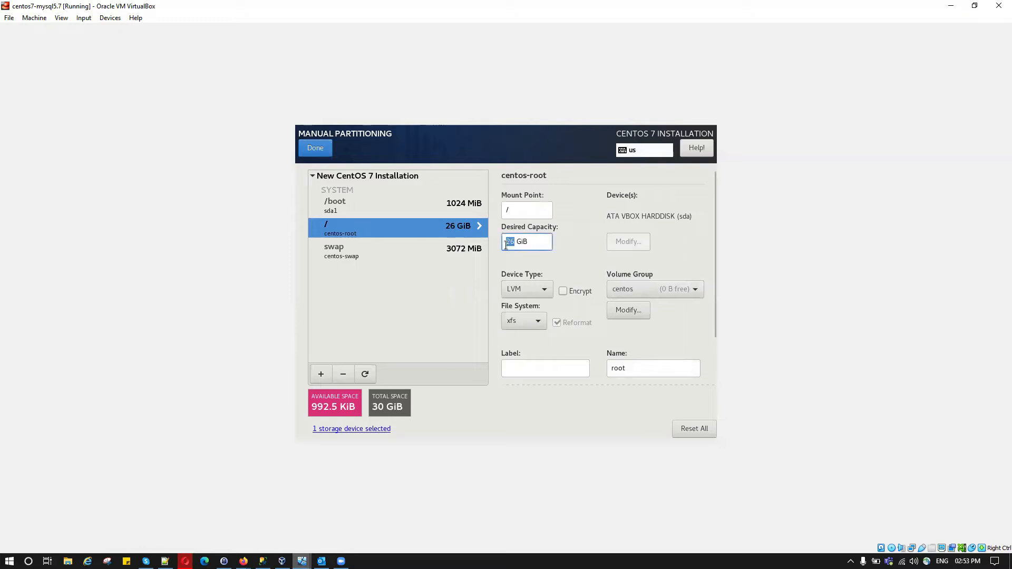
pyautogui.click(504, 244)
pyautogui.press('Delete')
pyautogui.press('Delete')
pyautogui.press('Delete')
pyautogui.press('Delete')
pyautogui.press('Delete')
pyautogui.press('Delete')
pyautogui.write('12')
# Add a /u01 mount point with 7gb capacity.
pyautogui.click(321, 376)
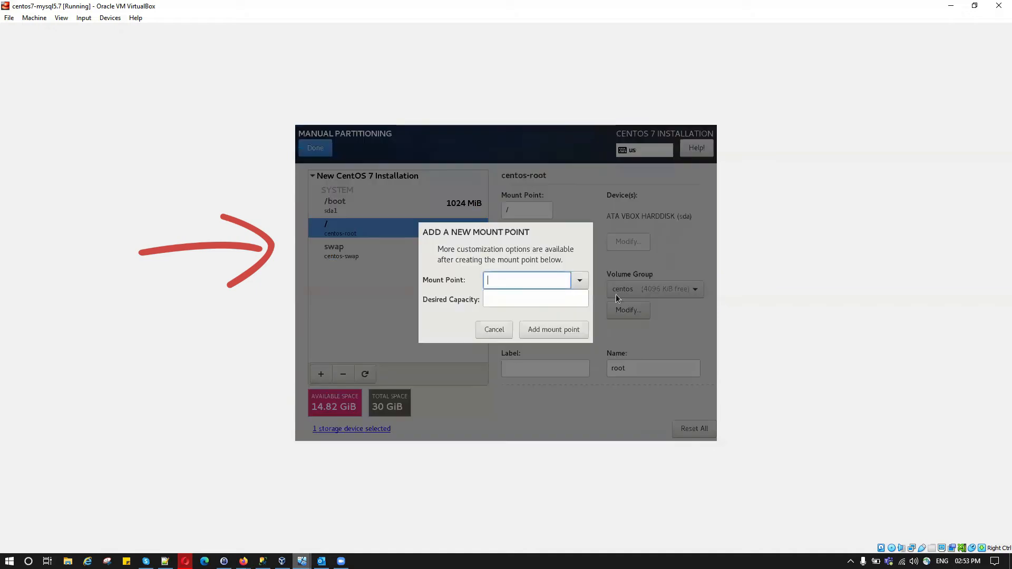
pyautogui.write('/u01')
pyautogui.click(539, 297)
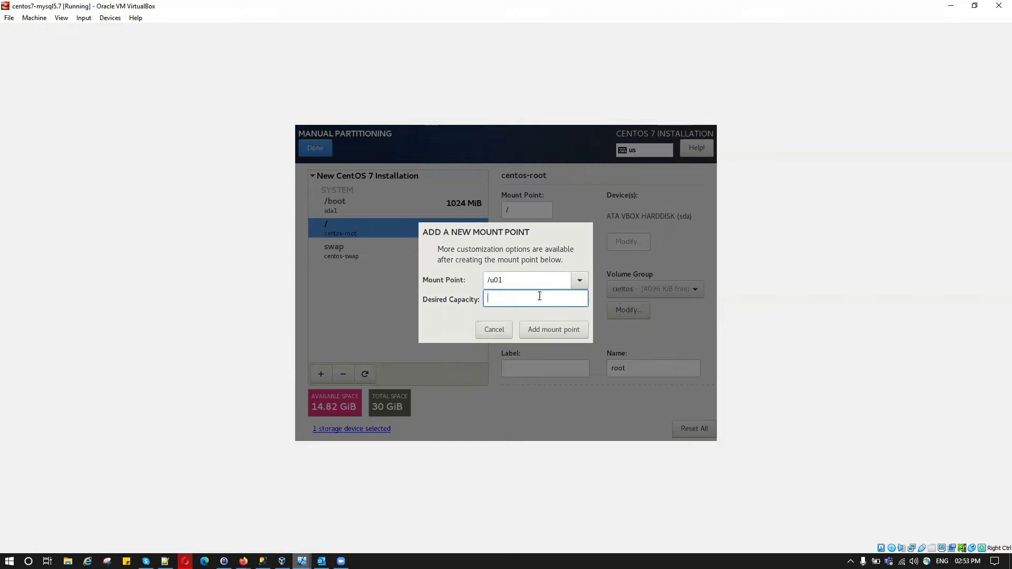
pyautogui.write('7gb')
pyautogui.click(559, 330)
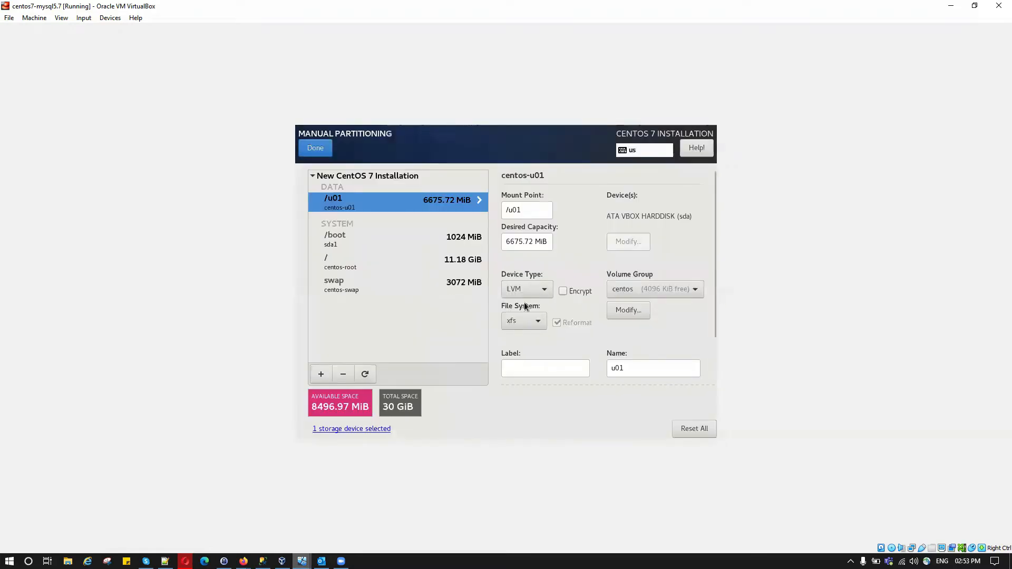
# Add a /u02 mount point with 6 gb capacity.
pyautogui.click(319, 377)
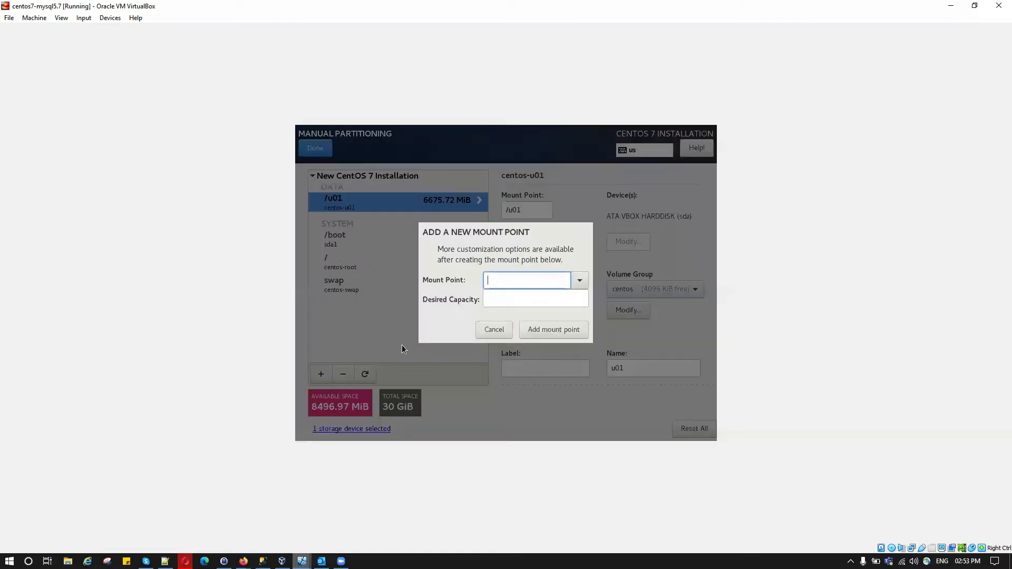
pyautogui.write('/u01')
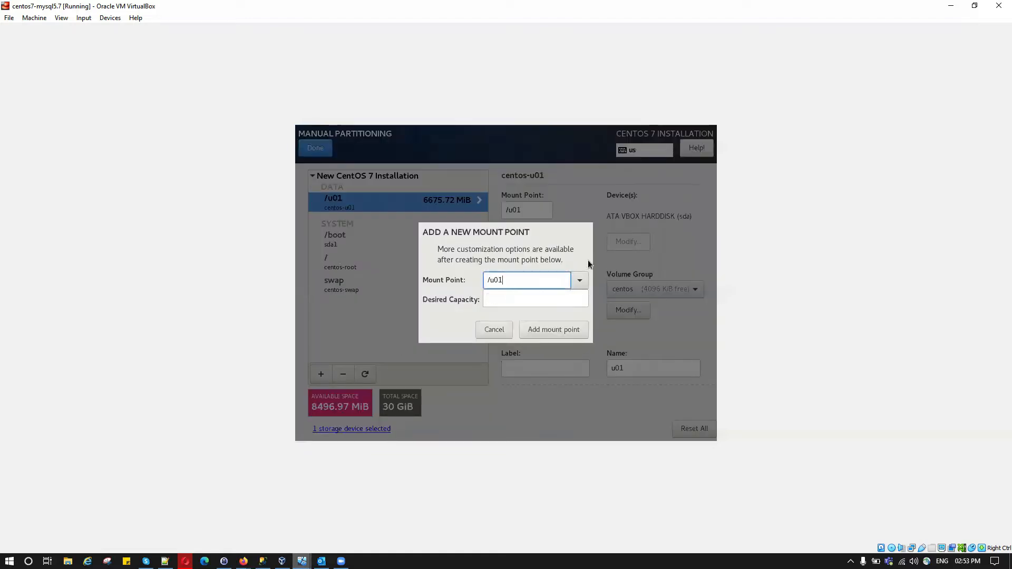
pyautogui.press('BackSpace')
pyautogui.write('2')
pyautogui.click(497, 299)
pyautogui.write('6 gb')
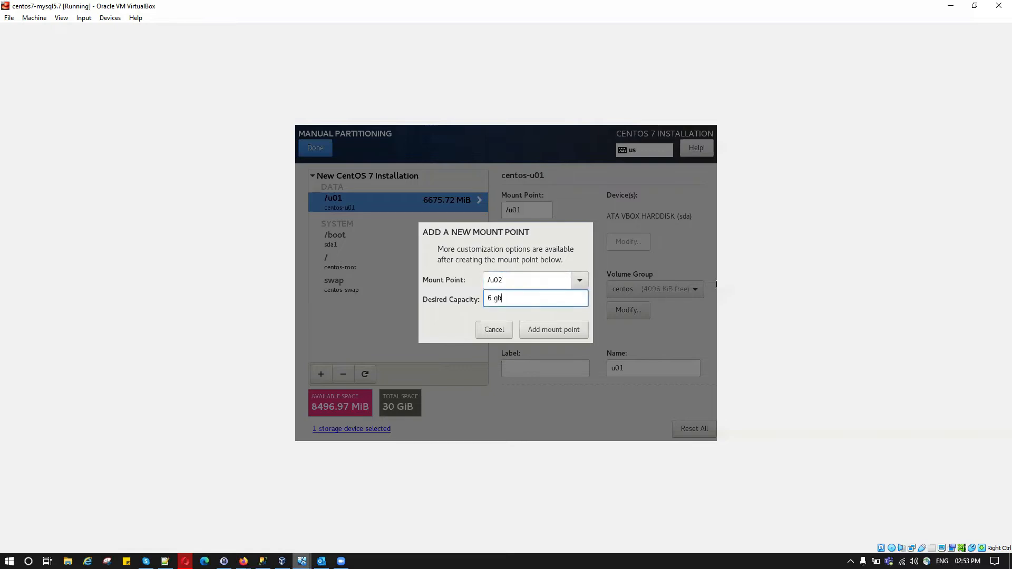
pyautogui.click(547, 330)
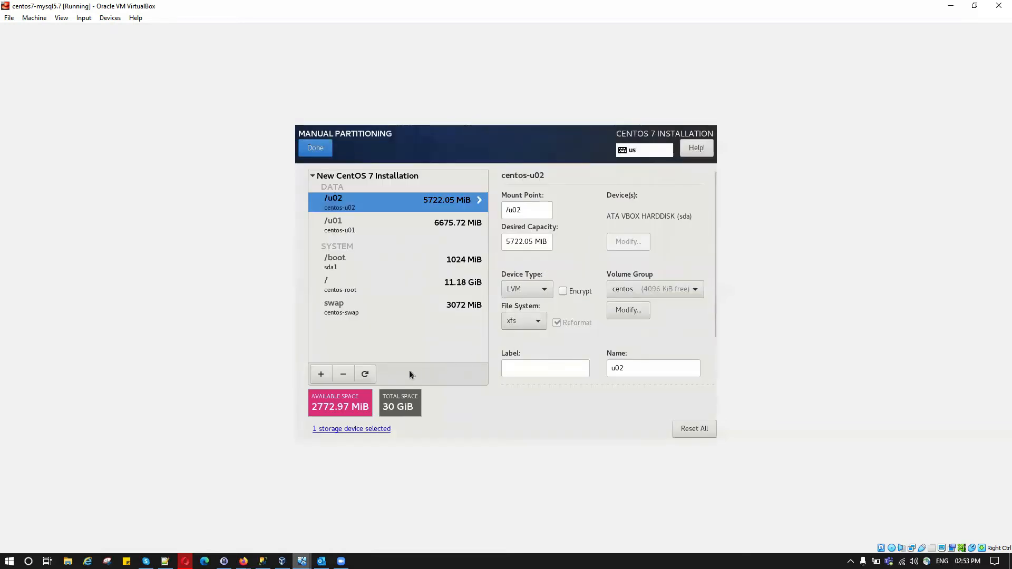
# Add a /backups mount point requesting 2700gb, yielding 2776 MiB.
pyautogui.click(325, 375)
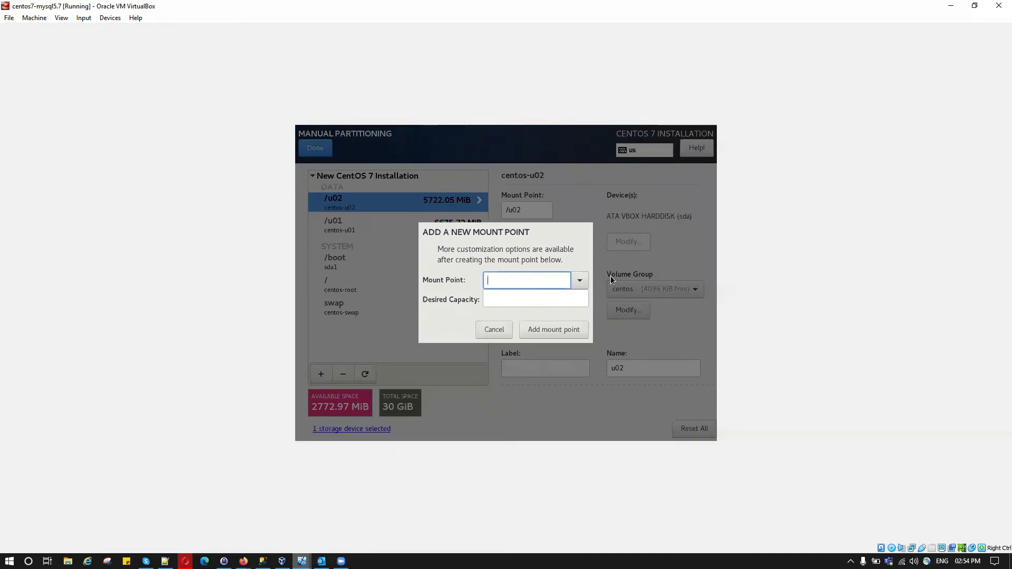
pyautogui.write('/backups')
pyautogui.click(531, 299)
pyautogui.write('2700')
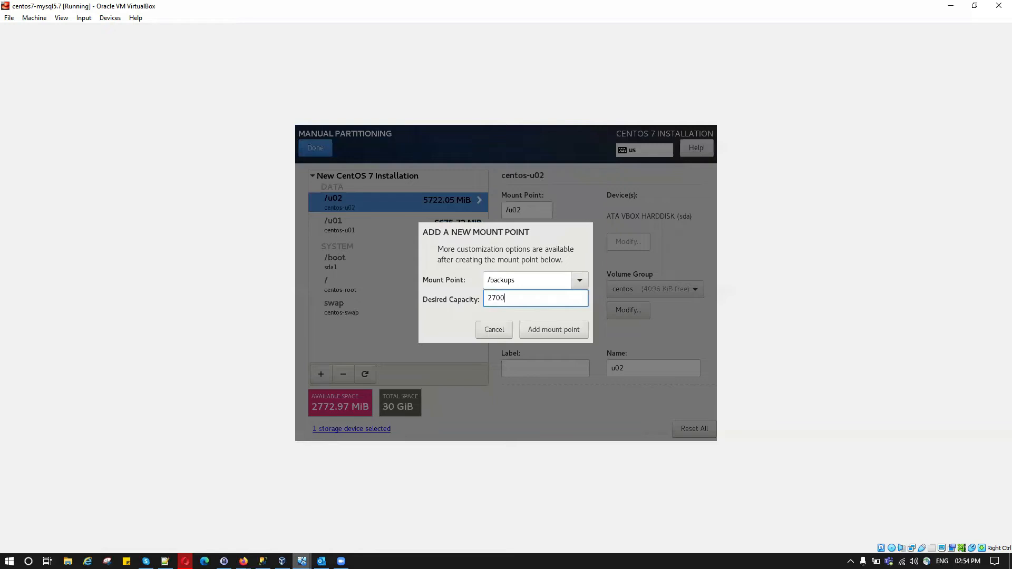
pyautogui.write('gb')
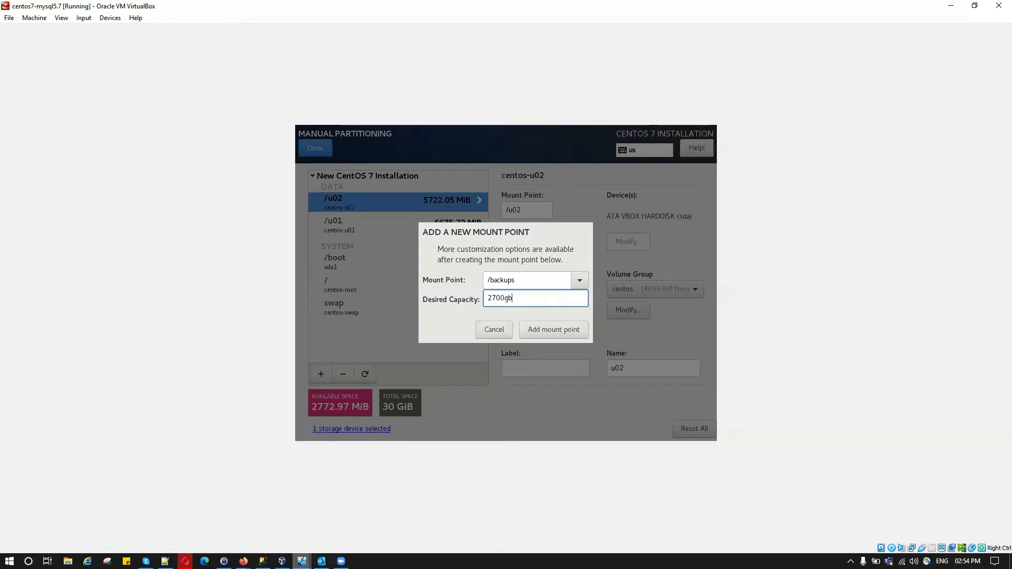
pyautogui.click(575, 331)
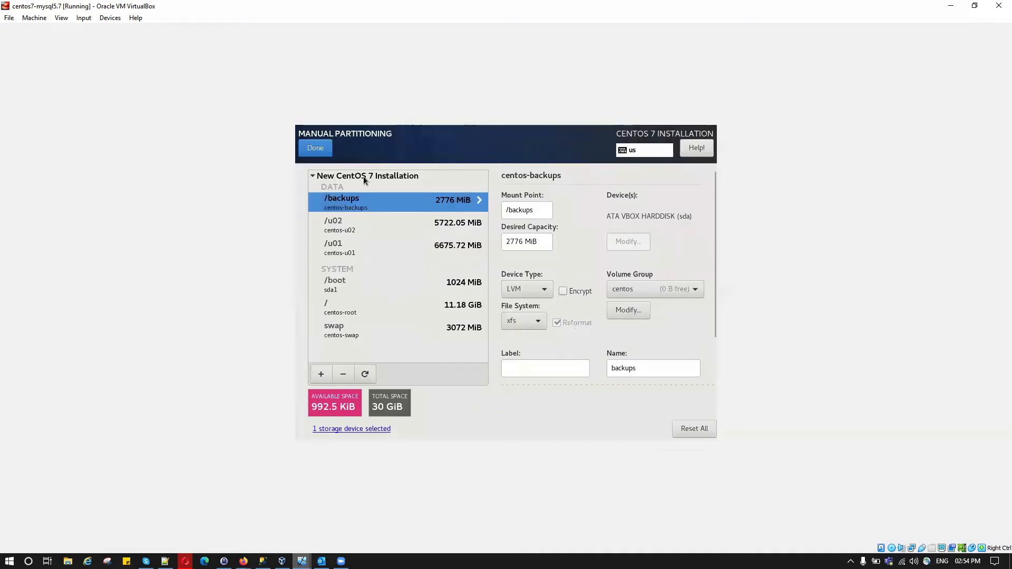
# Accept the custom partitioning changes and leave Kdump enabled.
pyautogui.click(314, 149)
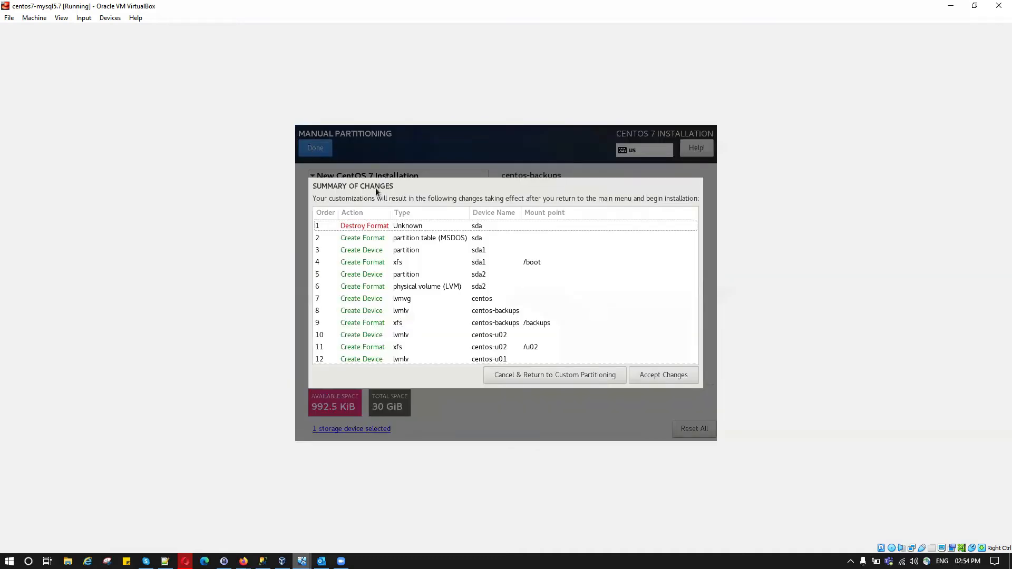
pyautogui.click(653, 376)
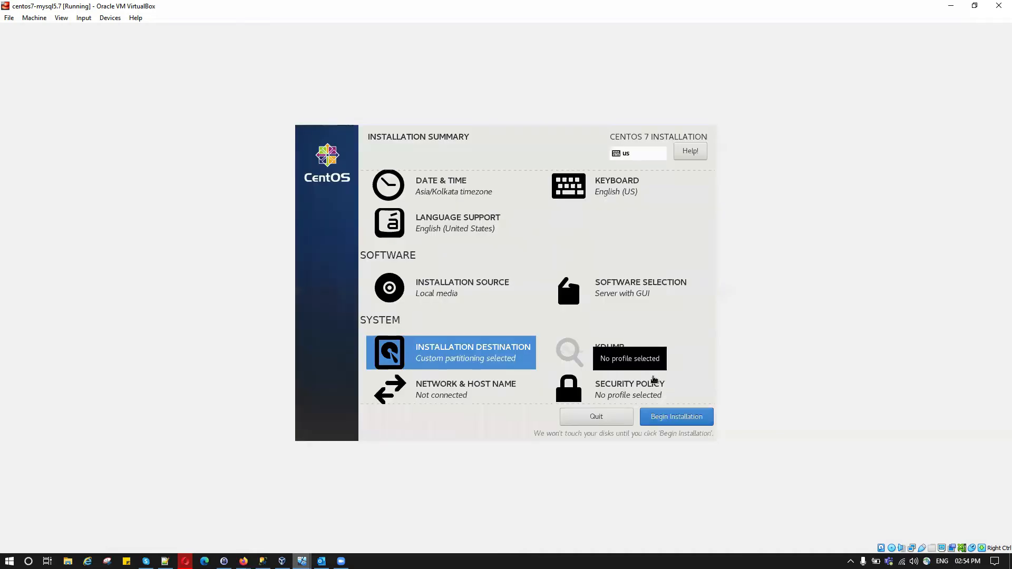
pyautogui.click(596, 355)
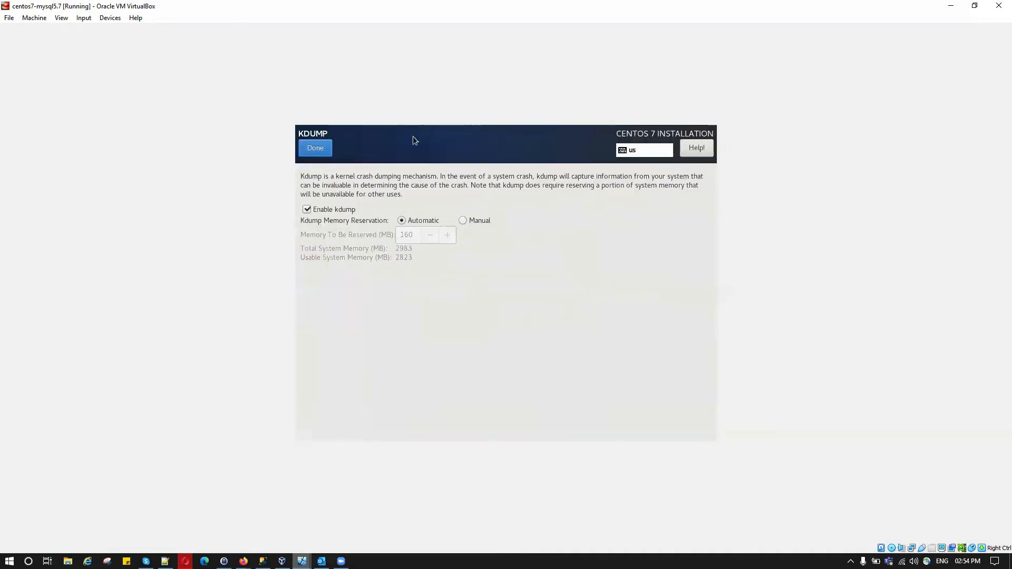
pyautogui.click(315, 143)
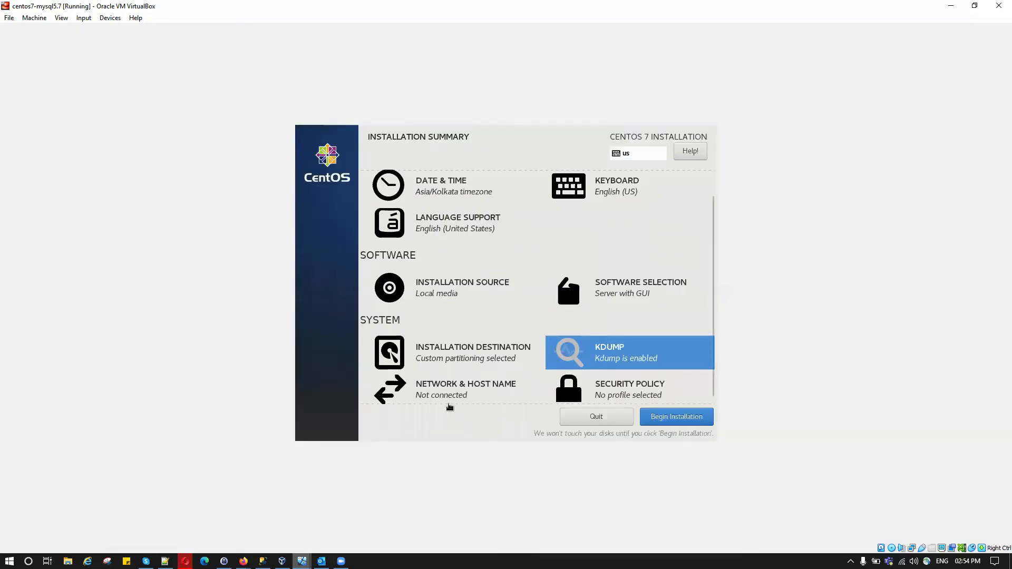
pyautogui.click(436, 399)
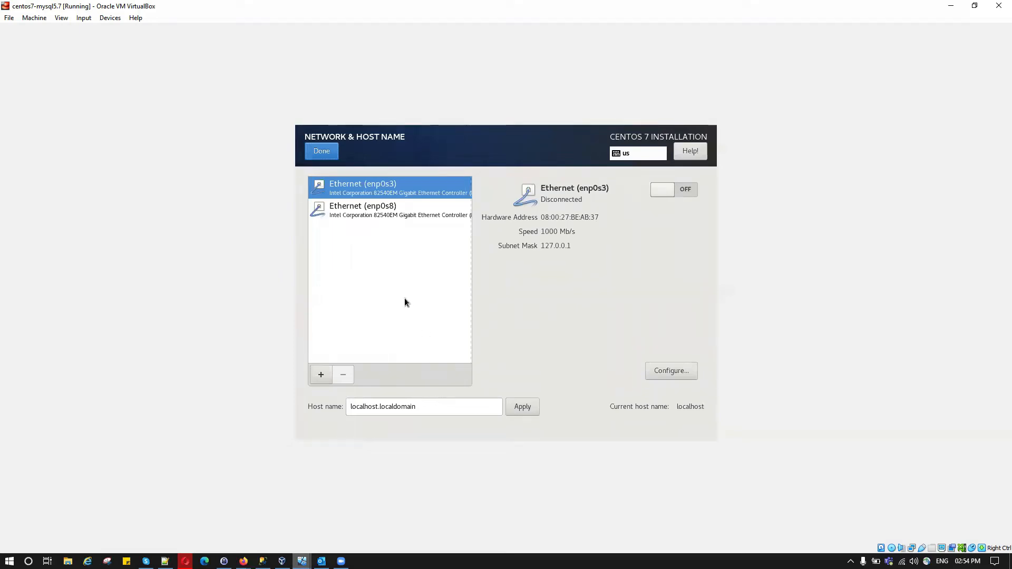
# Turn on Ethernet enp0s3 and set it to connect automatically.
pyautogui.click(692, 189)
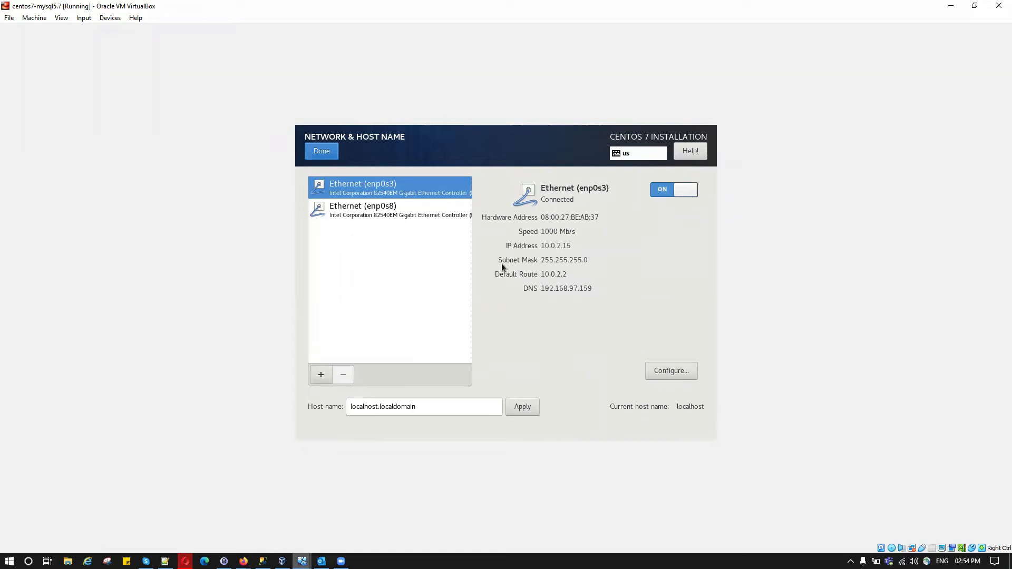
pyautogui.click(672, 372)
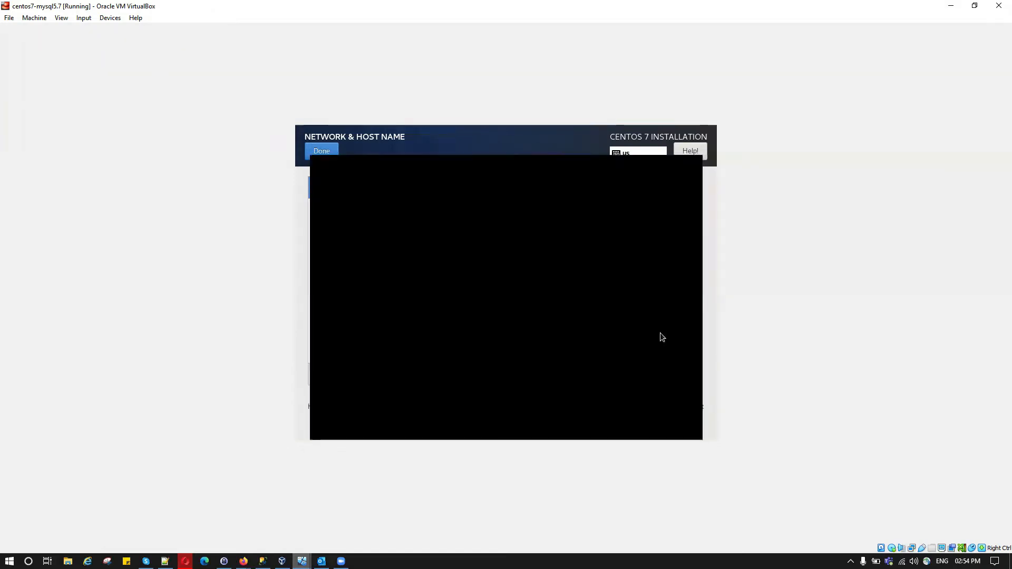
pyautogui.click(341, 192)
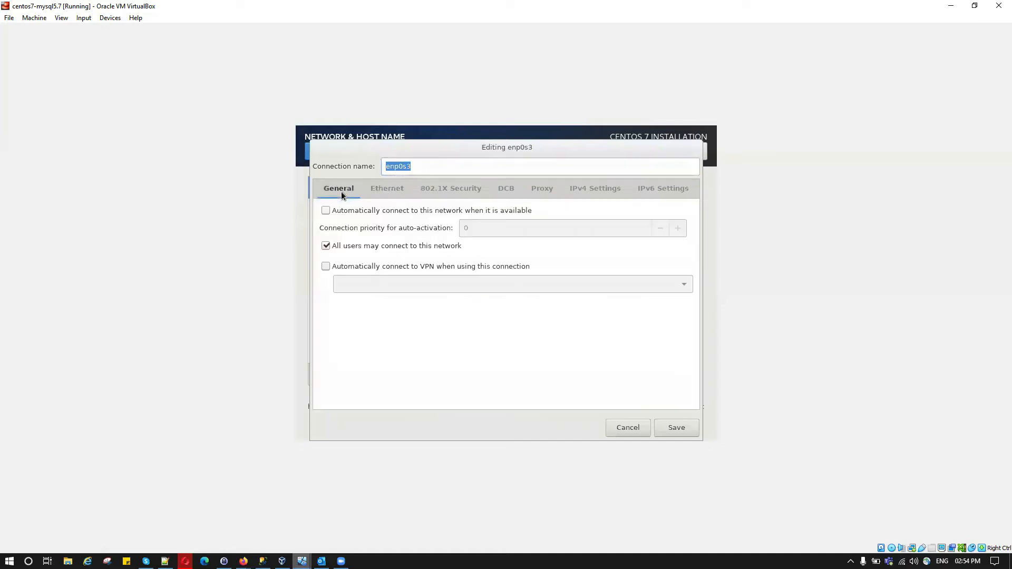
pyautogui.click(364, 213)
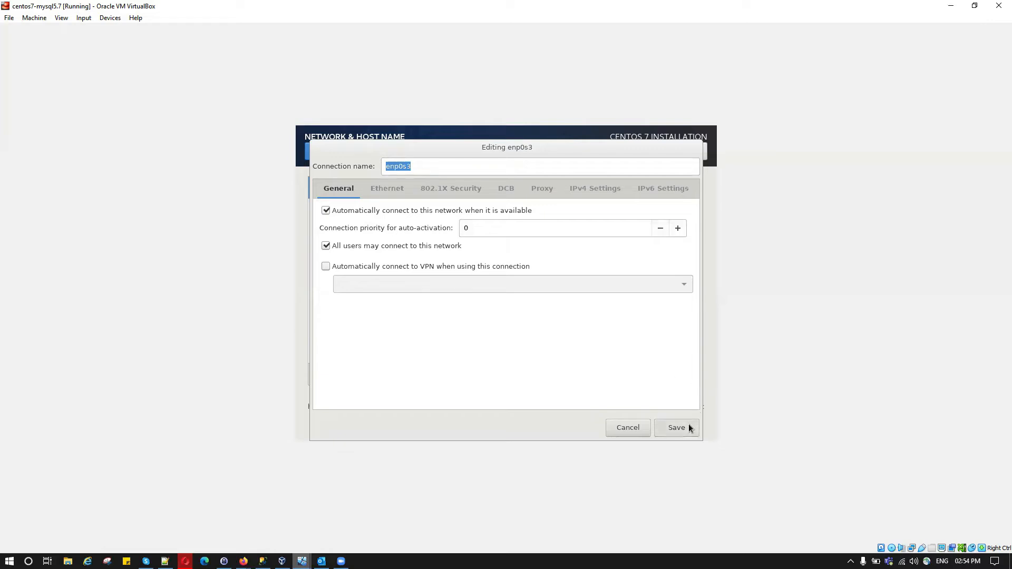
pyautogui.click(688, 424)
# Turn on enp0s8 with automatic connection, then replace the localhost host name with 'mysql'.
pyautogui.click(369, 217)
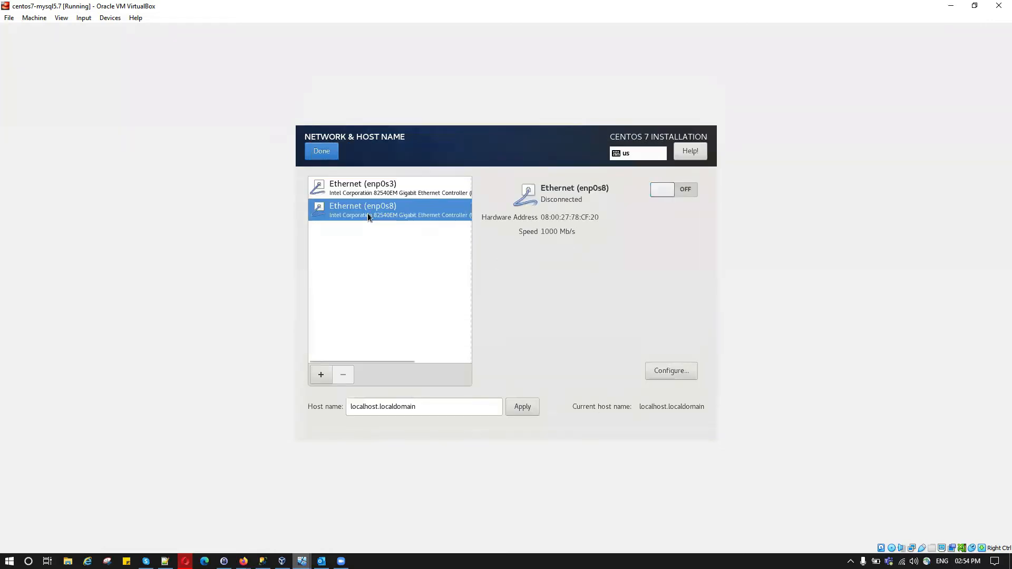
pyautogui.click(689, 190)
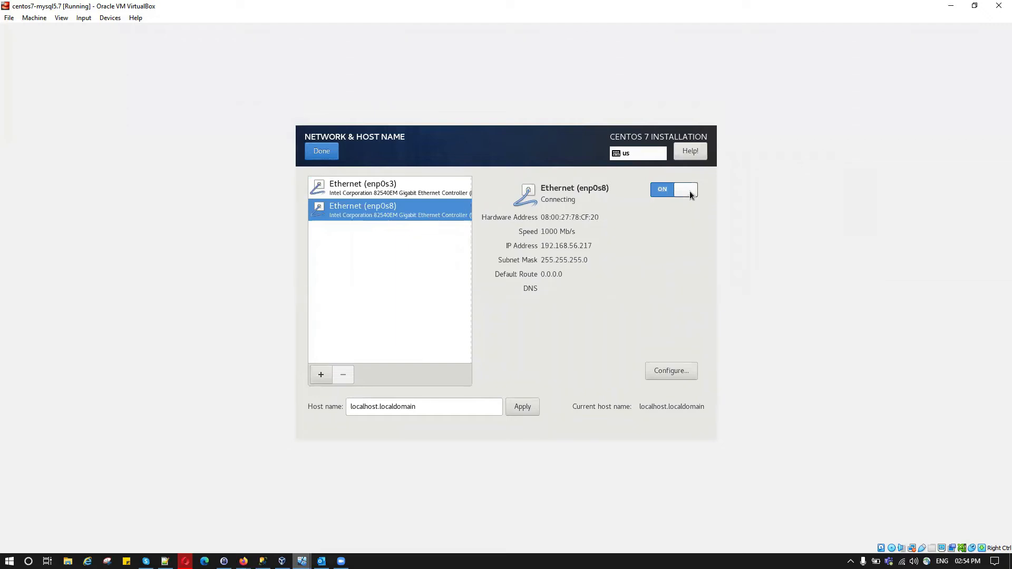
pyautogui.click(694, 372)
pyautogui.click(347, 194)
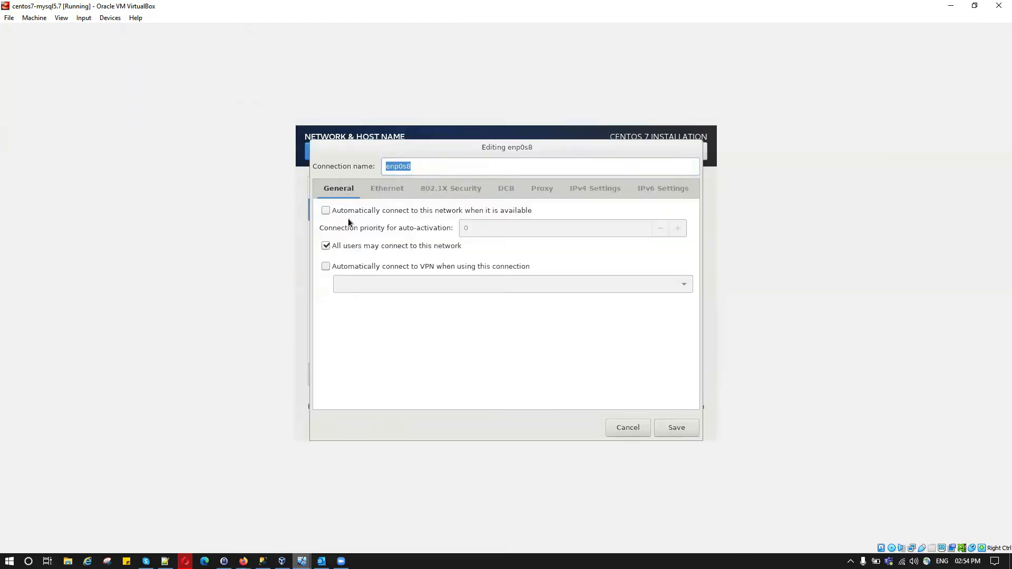
pyautogui.click(346, 212)
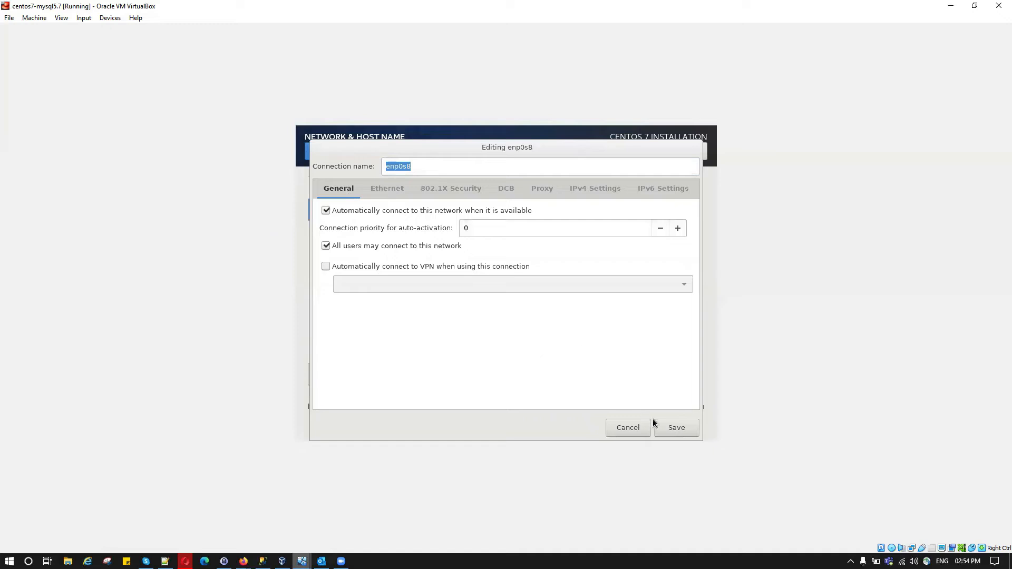
pyautogui.click(669, 425)
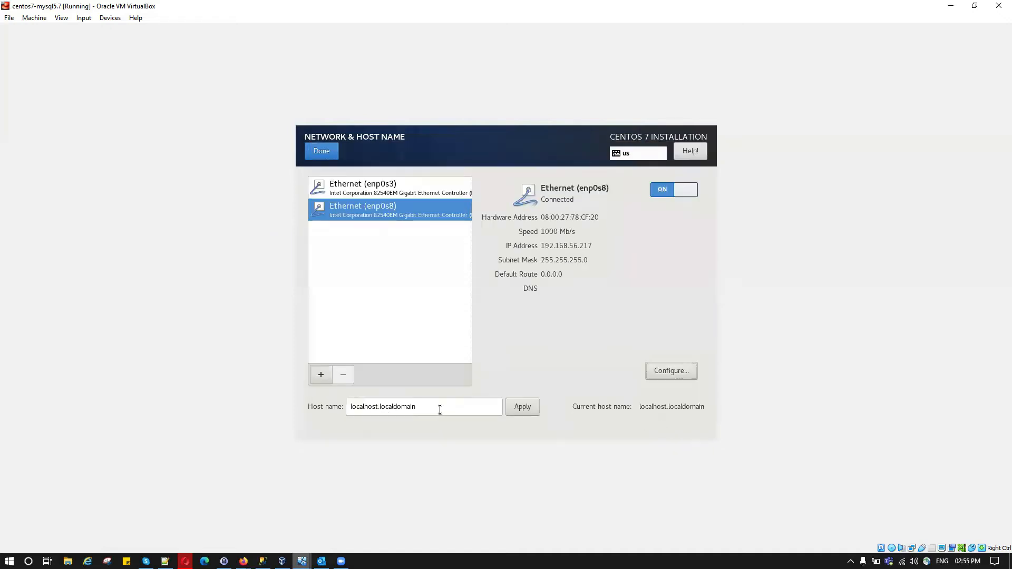
pyautogui.moveTo(436, 410); pyautogui.dragTo(302, 411)
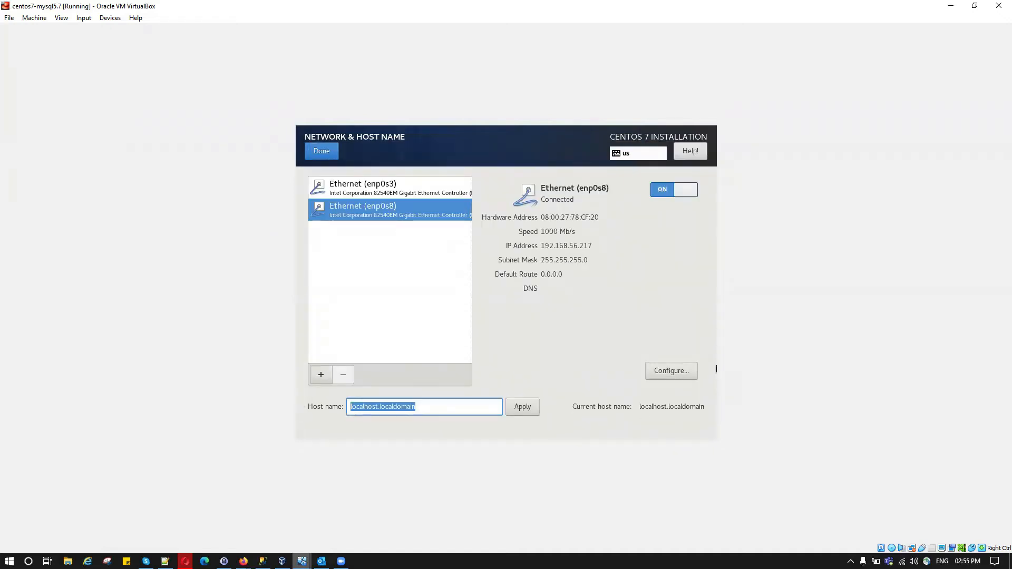
pyautogui.write('mysql')
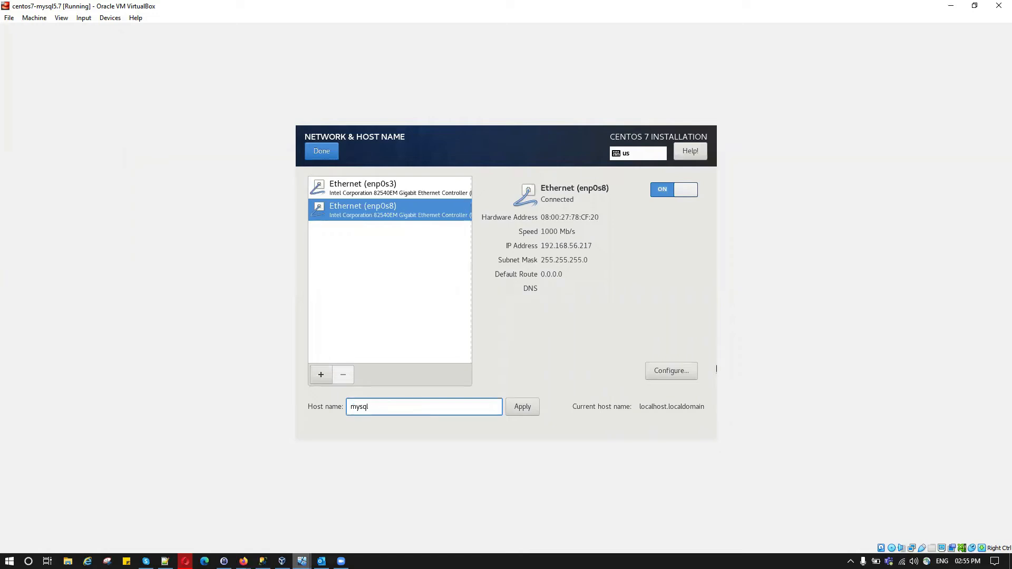
pyautogui.write('pr')
pyautogui.write('eve')
# Finish the network and host name settings and begin the CentOS installation.
pyautogui.click(331, 153)
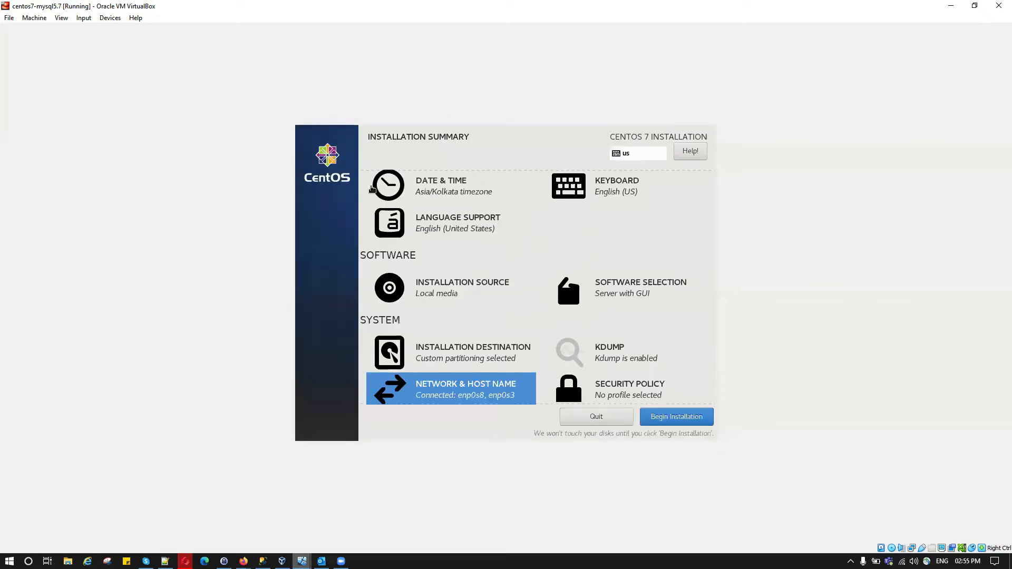
pyautogui.scroll(-1, 678, 380)
pyautogui.click(680, 421)
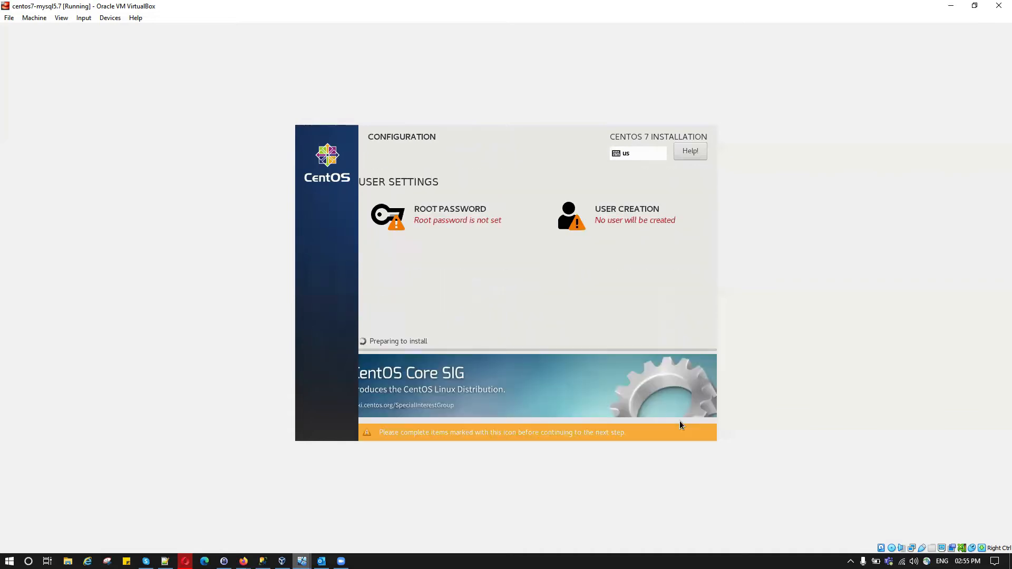
# Set and confirm the root password, accepting the weak-password warning.
pyautogui.click(425, 213)
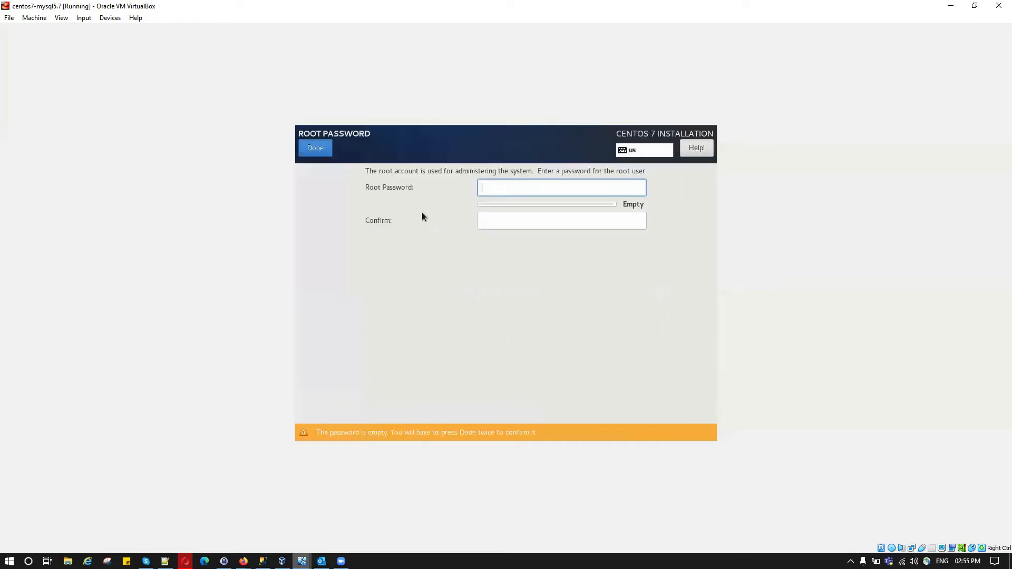
pyautogui.write('root123')
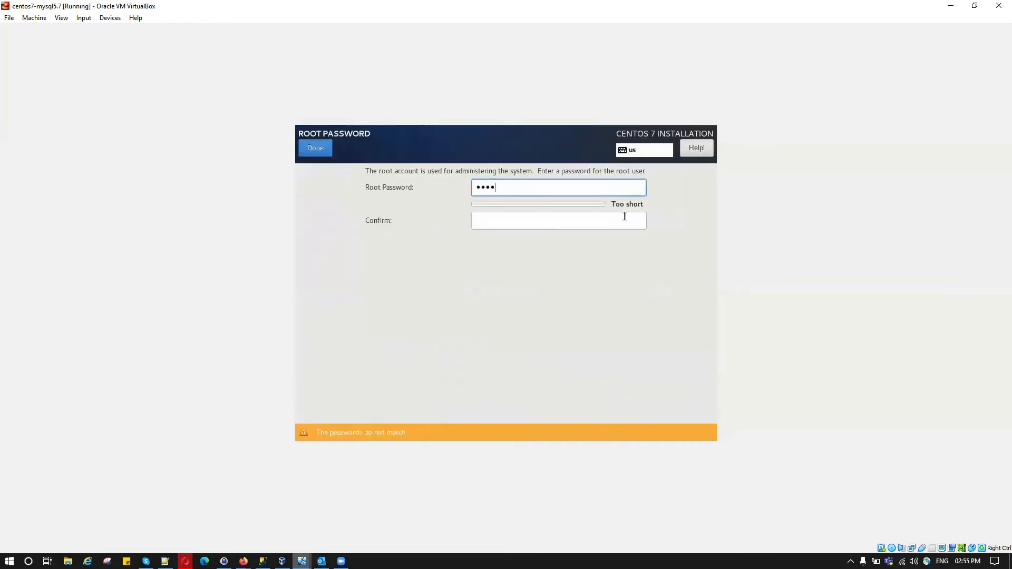
pyautogui.press('Tab')
pyautogui.write('root123')
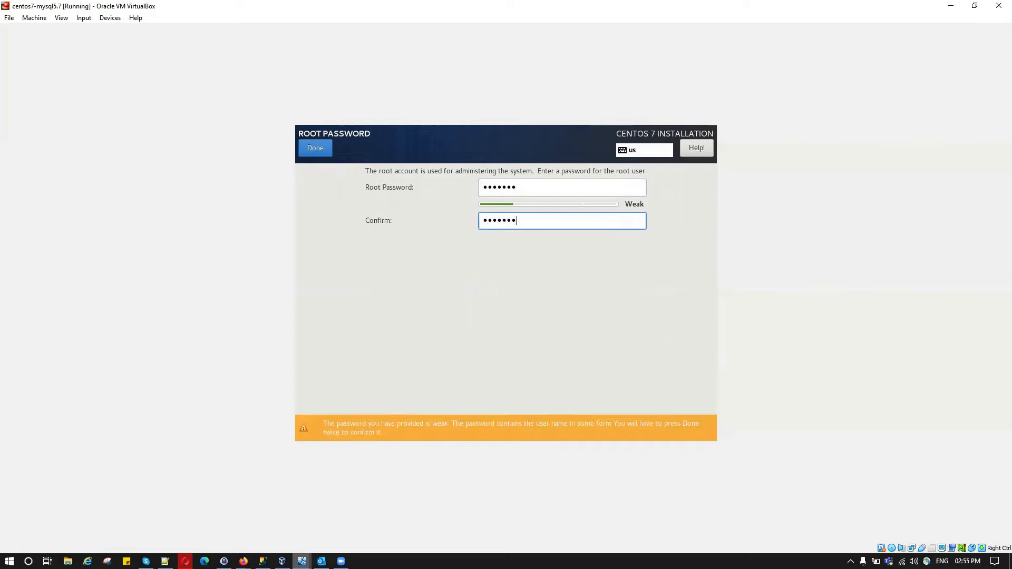
pyautogui.click(322, 151)
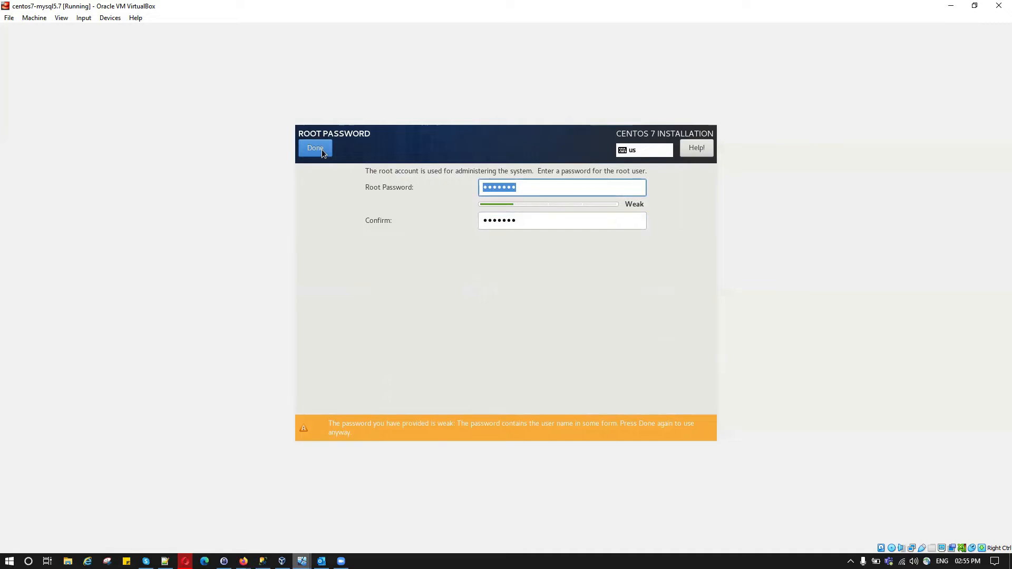
pyautogui.click(323, 152)
# Create administrator user 'dba' with a confirmed password, accepting the weak-password warning.
pyautogui.click(639, 213)
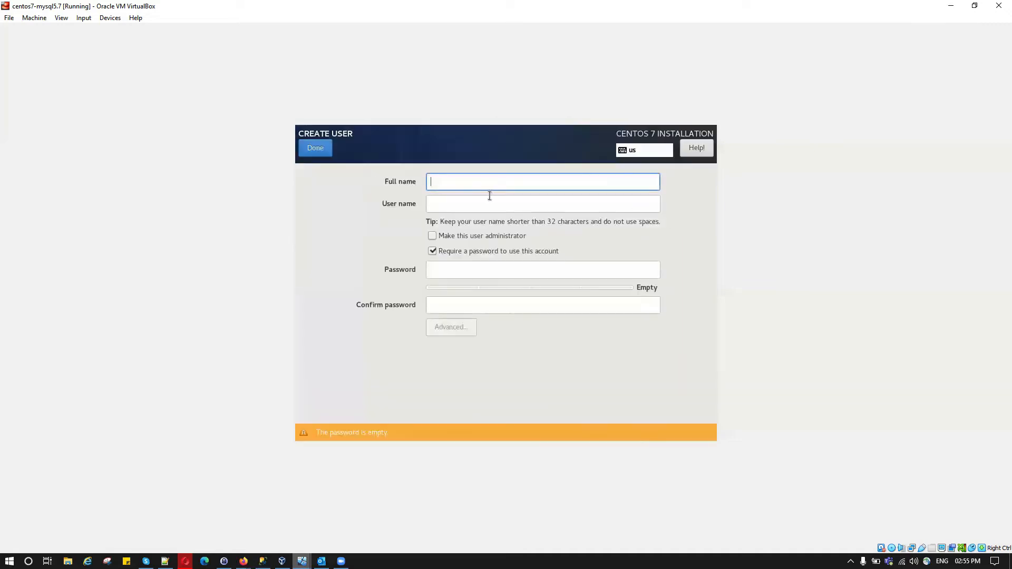
pyautogui.write('dba')
pyautogui.press('Tab')
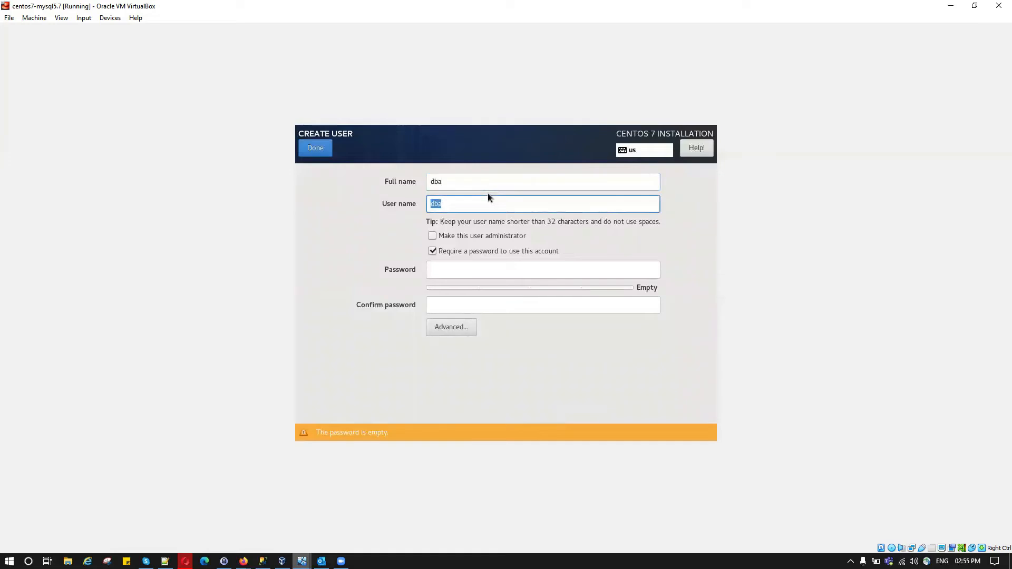
pyautogui.click(461, 237)
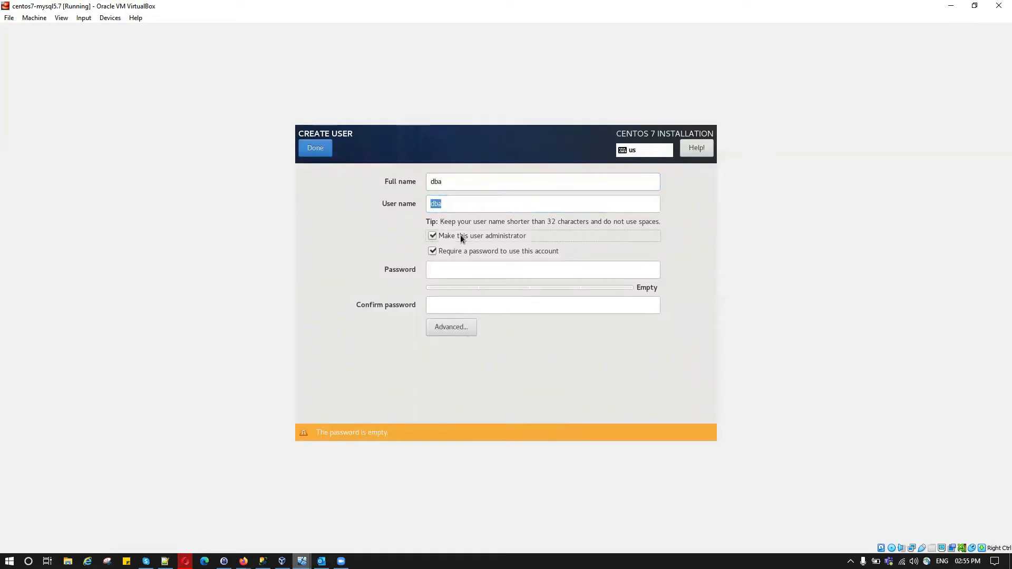
pyautogui.click(459, 274)
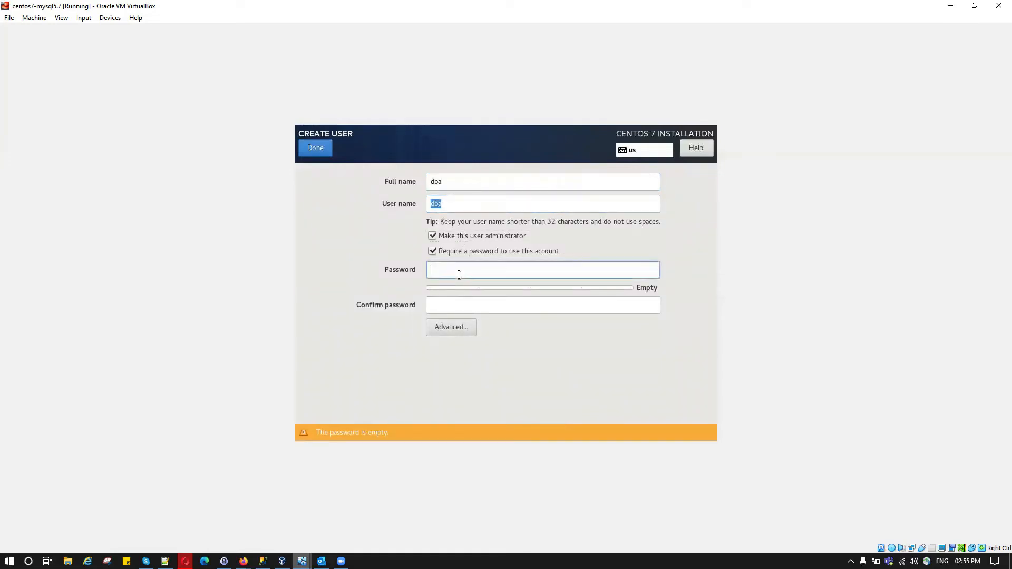
pyautogui.write('123456')
pyautogui.press('Tab')
pyautogui.write('123456')
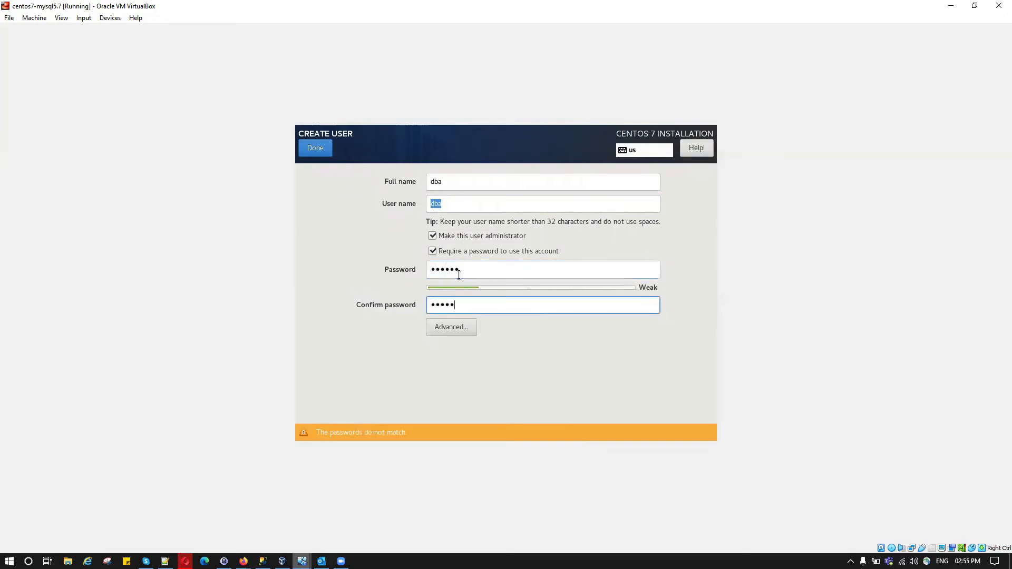
pyautogui.click(330, 153)
pyautogui.click(331, 153)
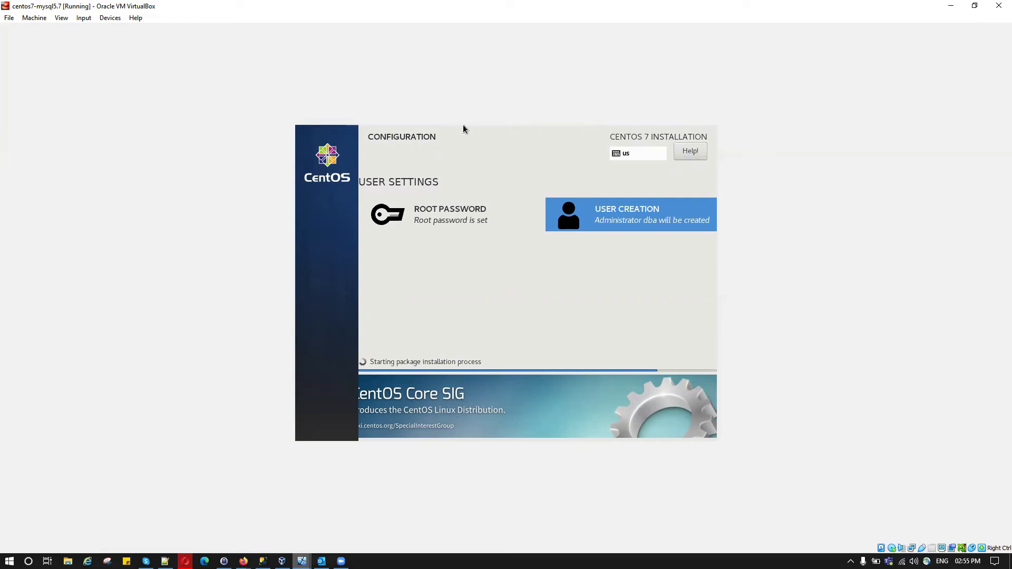
# Once installation completes, reboot the VM into the newly installed CentOS.
pyautogui.press('alt')
pyautogui.press('ctrl')
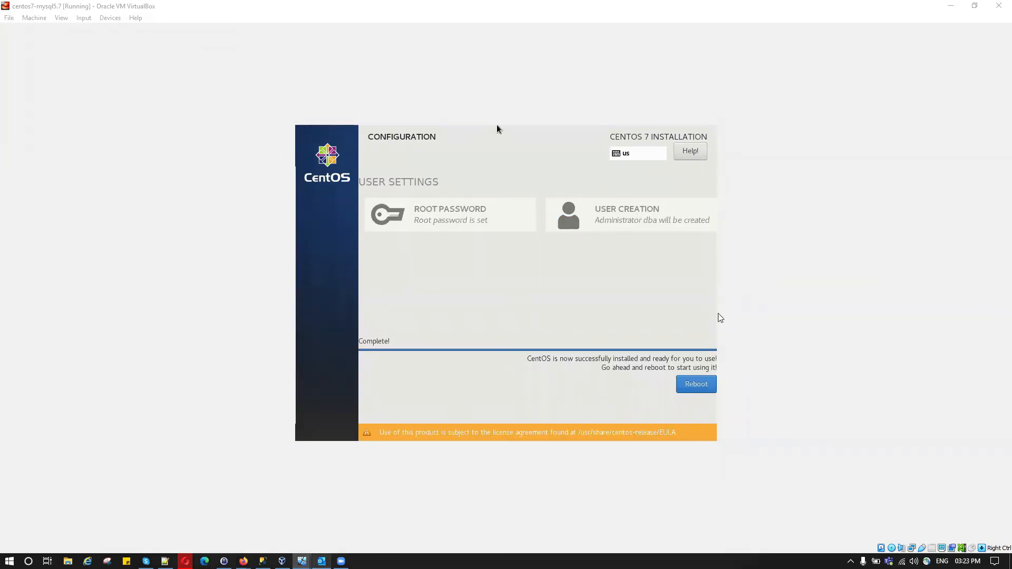
pyautogui.click(700, 387)
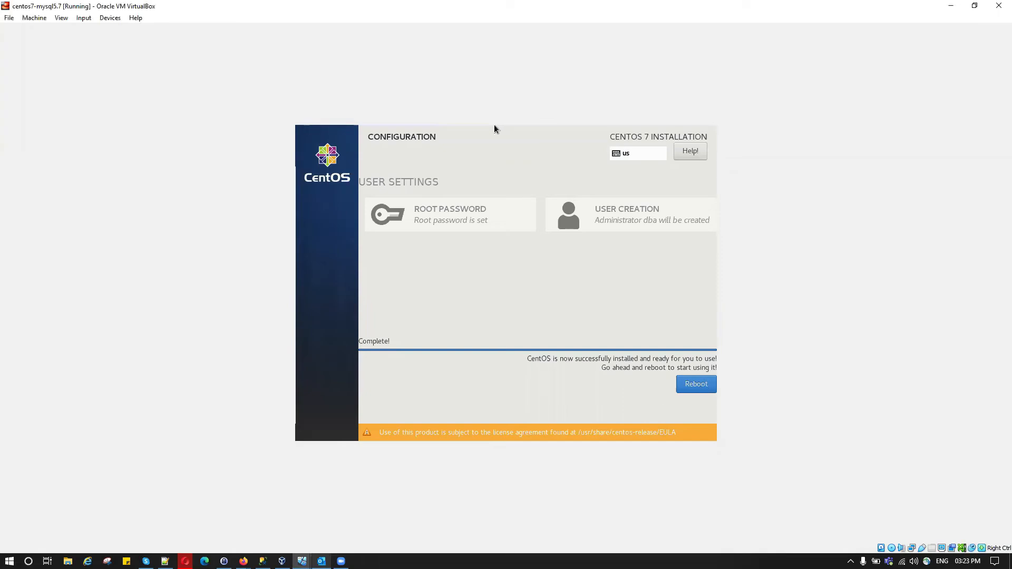
pyautogui.click(694, 387)
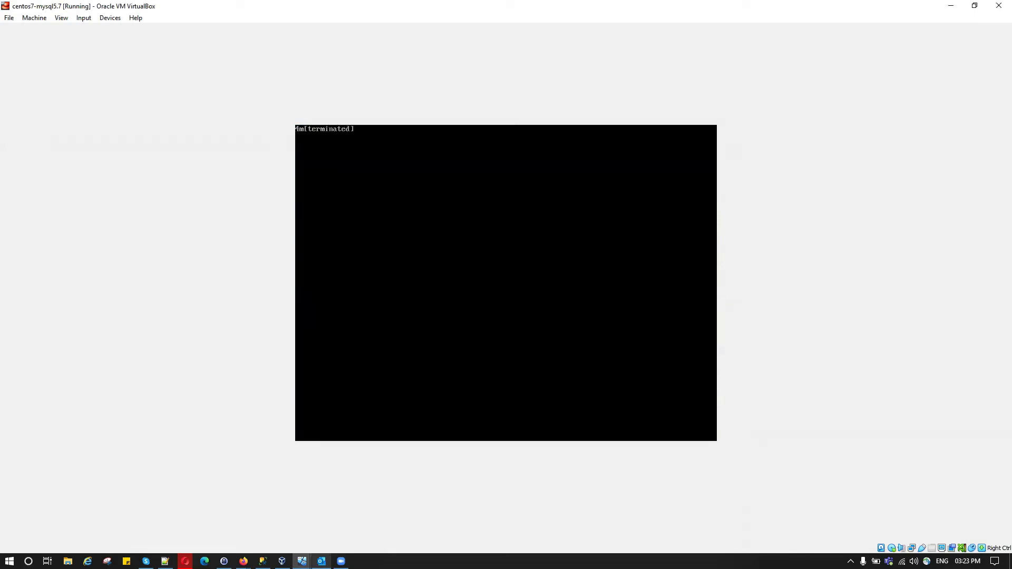